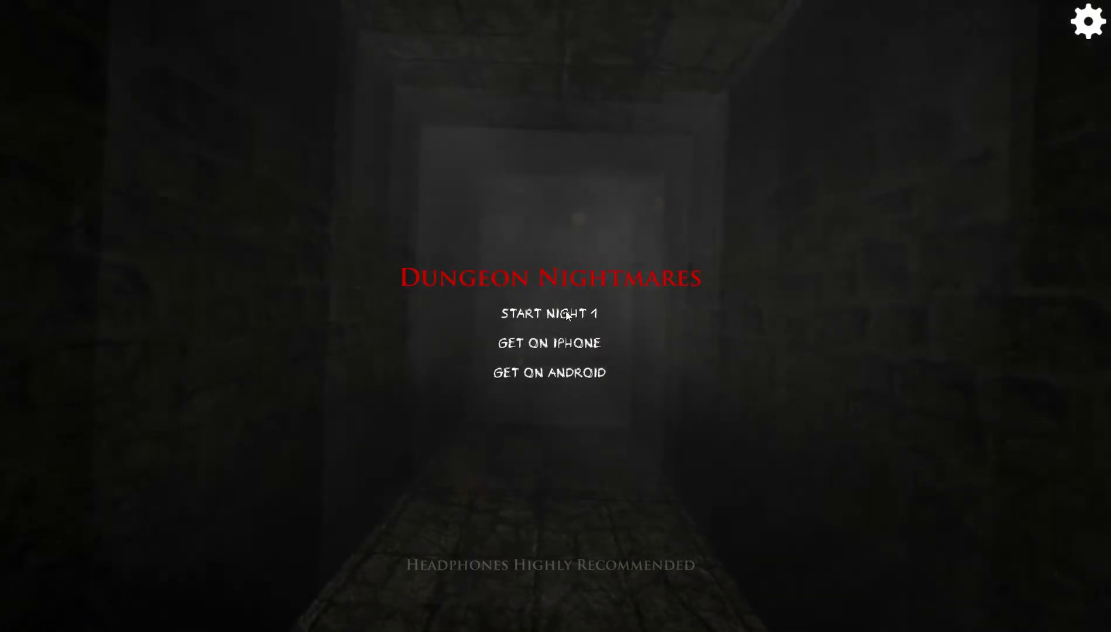
# Step: Start Night 1 and light the only candle to illuminate the stone room
pyautogui.click(551, 315)
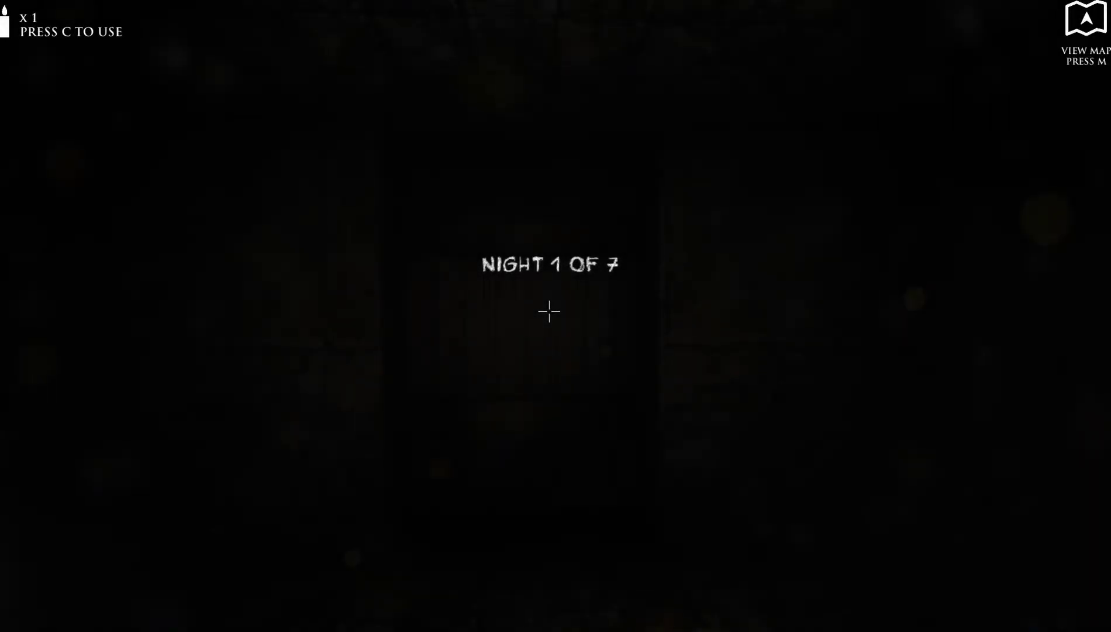
pyautogui.press('c')
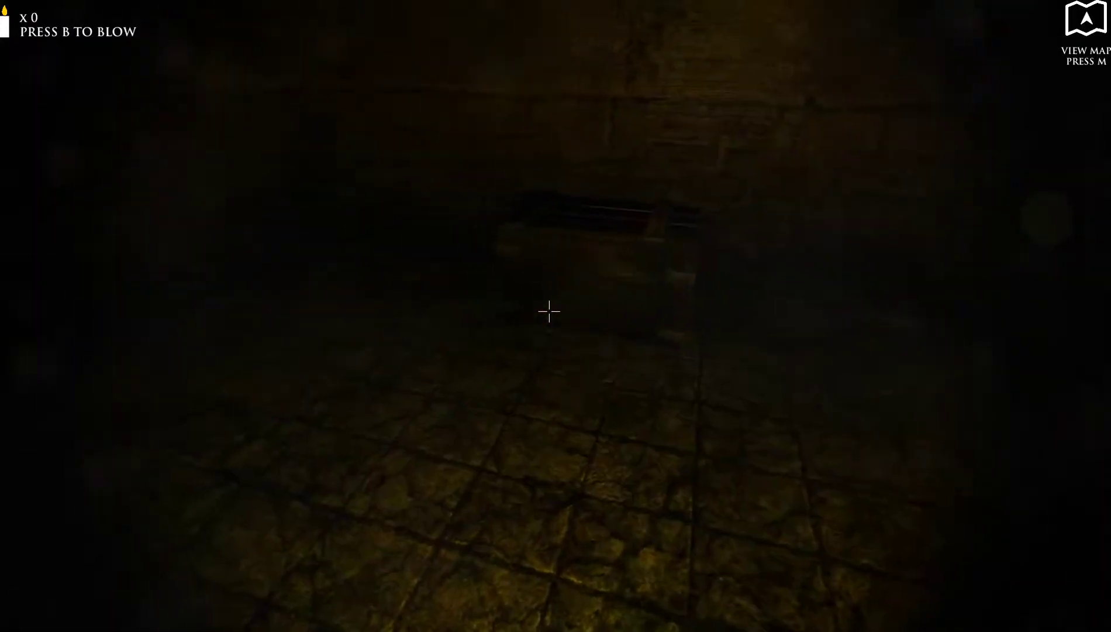
# Step: Unlock and open the wooden chest and take the gold artifact
pyautogui.click(548, 311)
pyautogui.click(549, 311)
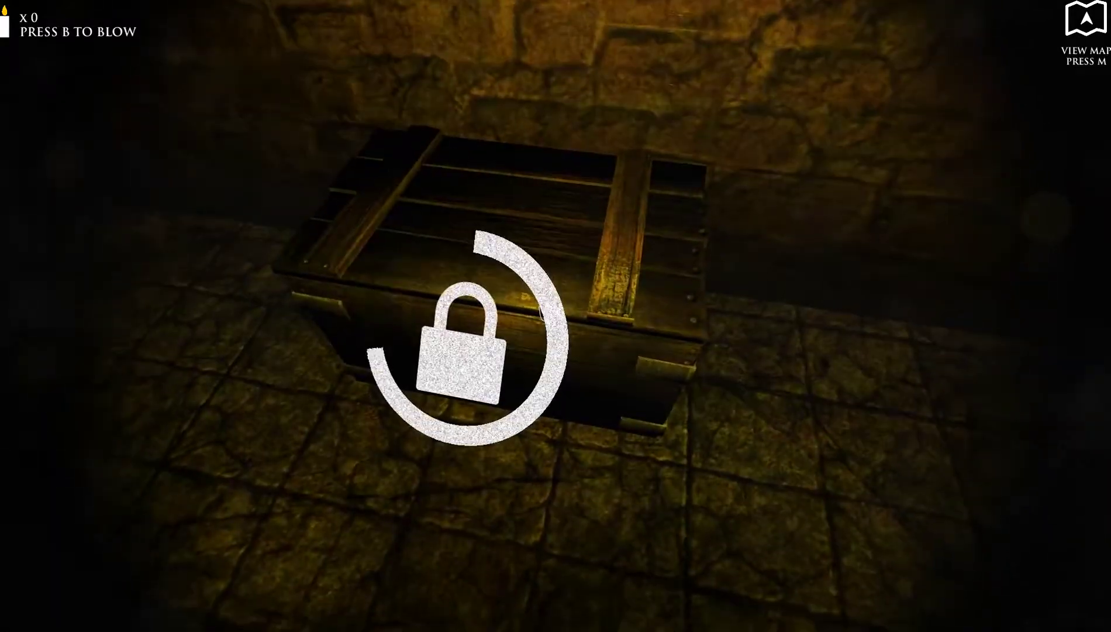
pyautogui.click(548, 311)
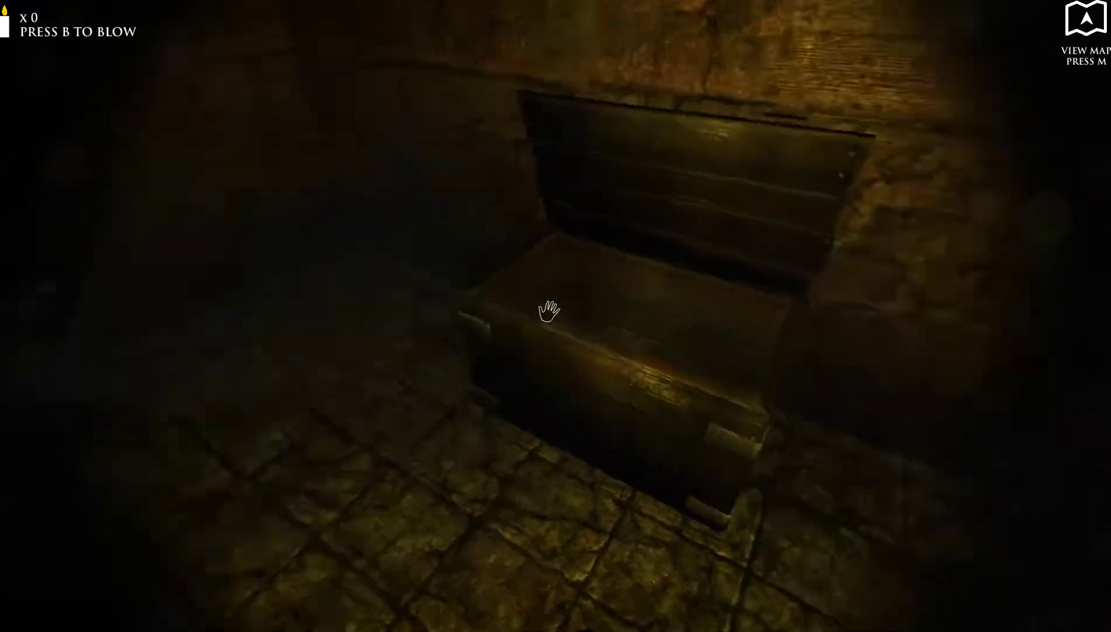
# Step: Go through the wooden door, past the bench, and take the candle from the shelf
pyautogui.press('w')
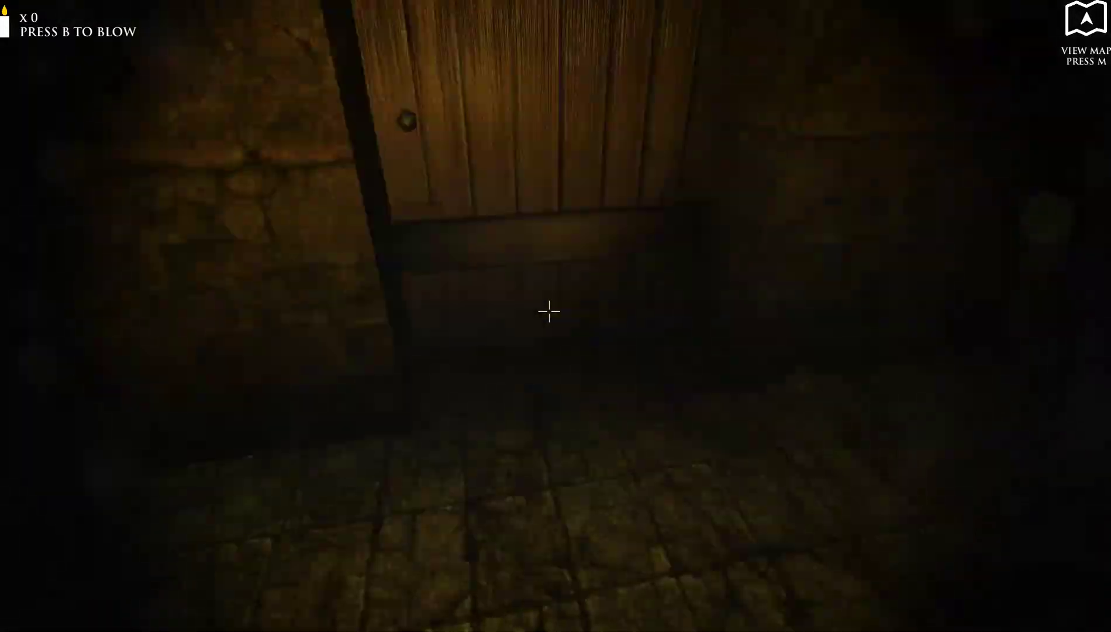
pyautogui.click(548, 311)
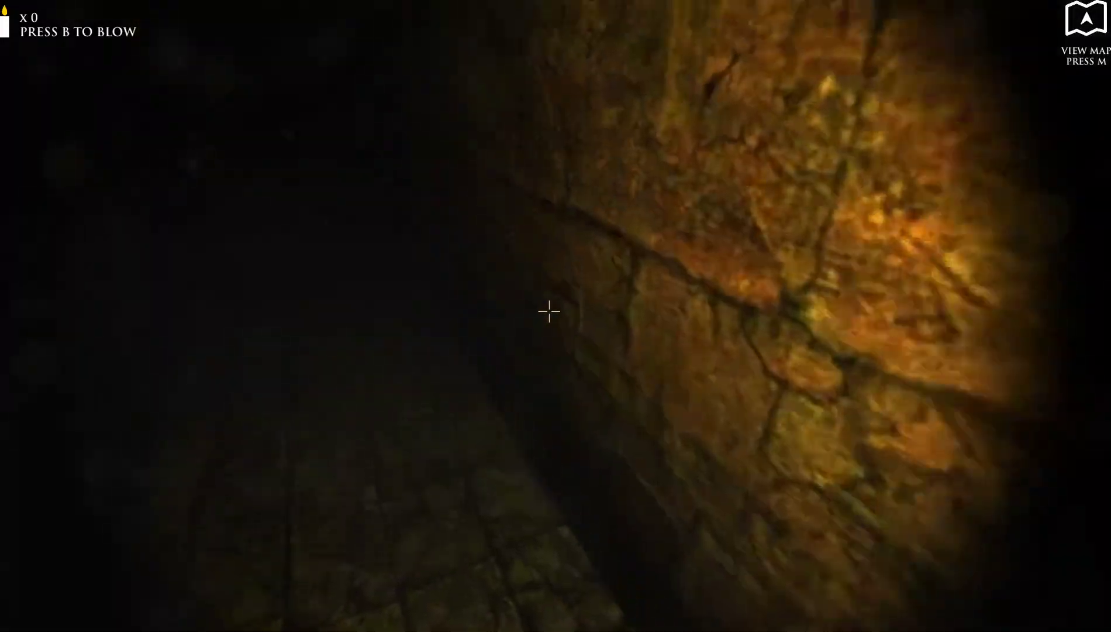
pyautogui.press('w')
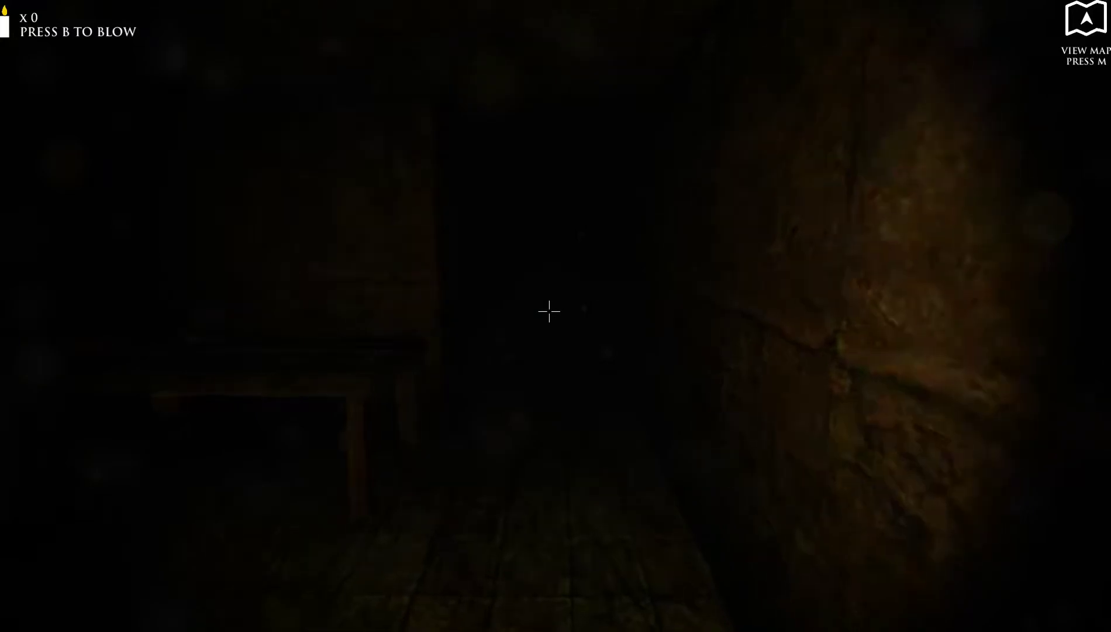
pyautogui.press('w')
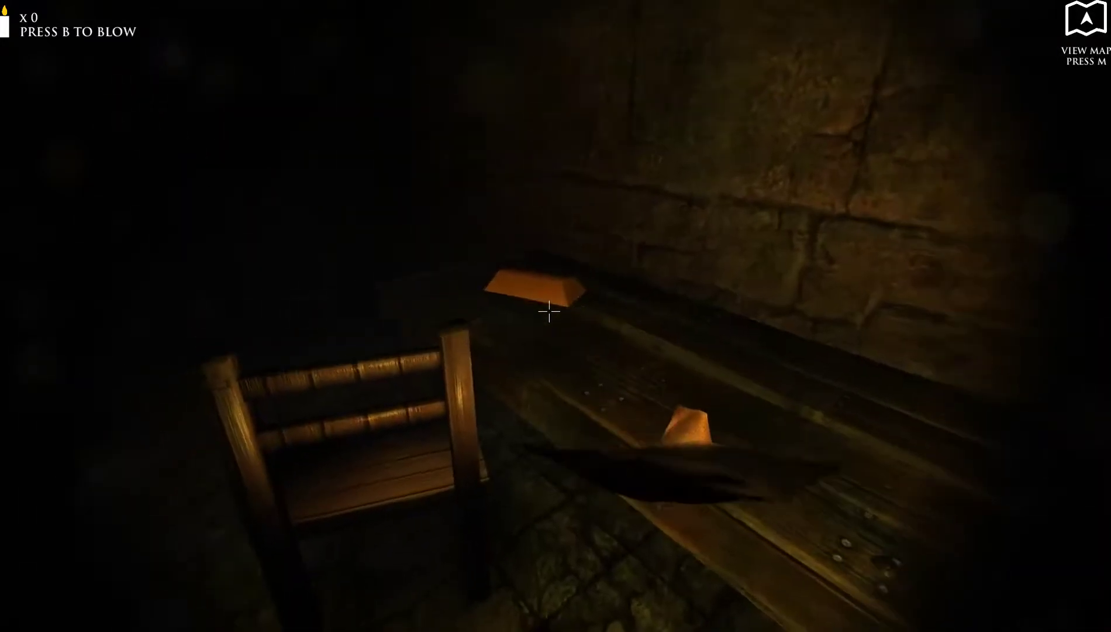
pyautogui.press('w')
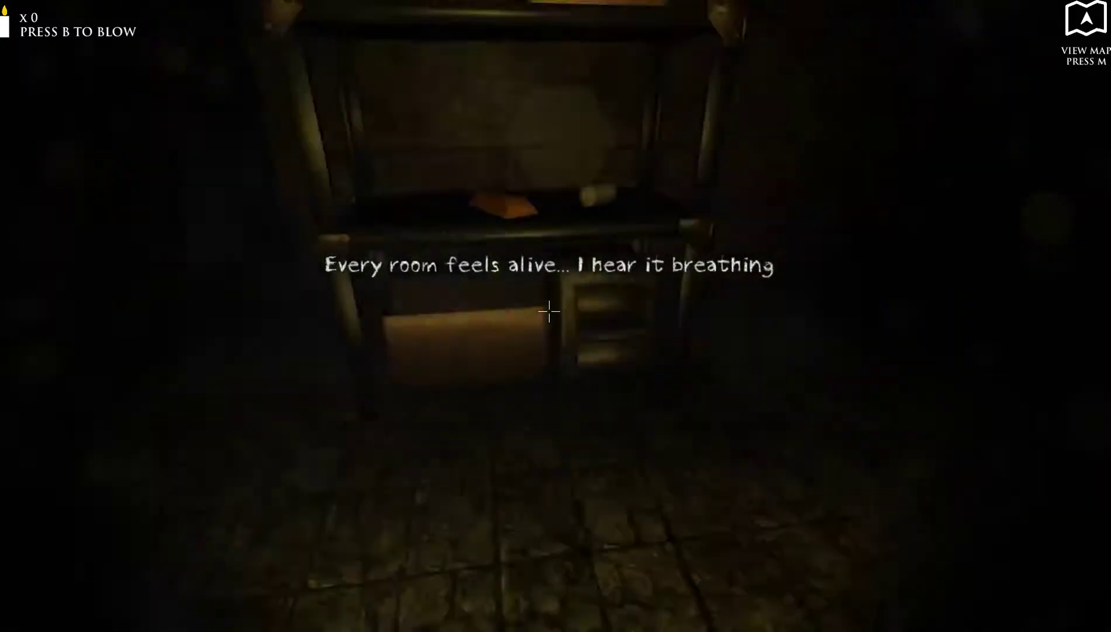
pyautogui.click(550, 311)
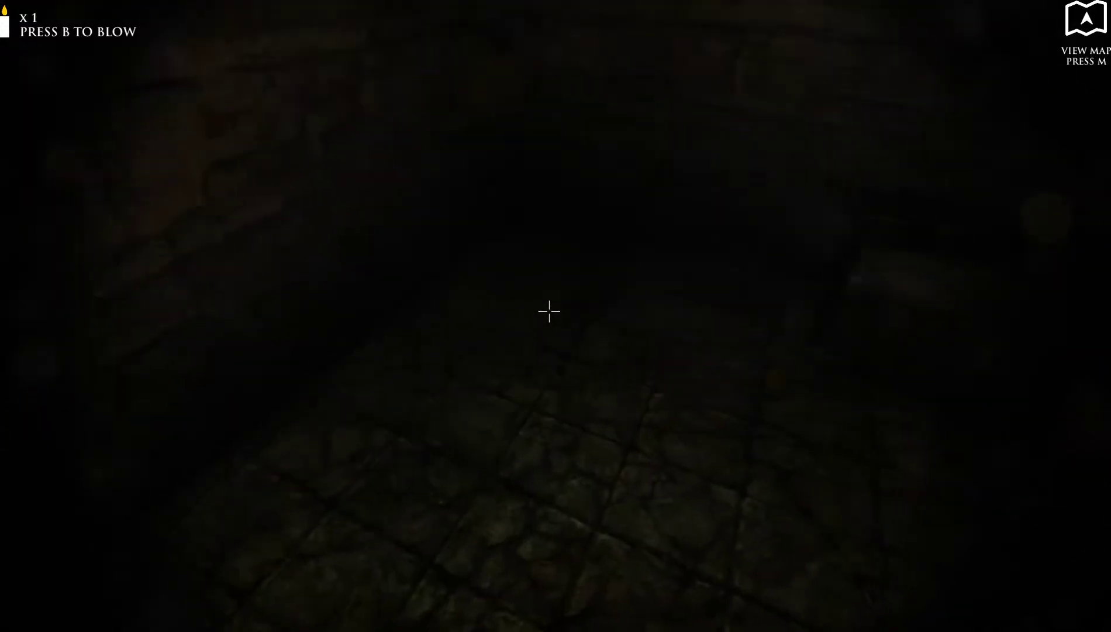
# Step: Try another wooden chest, then blow out the candle, keeping one in reserve
pyautogui.click(549, 311)
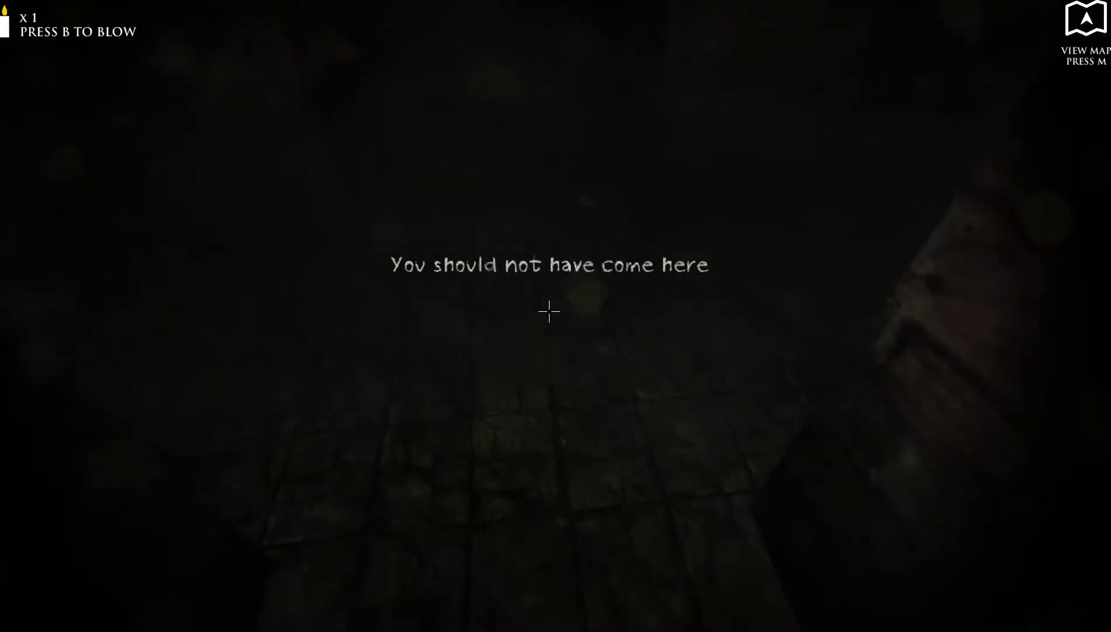
pyautogui.press('b')
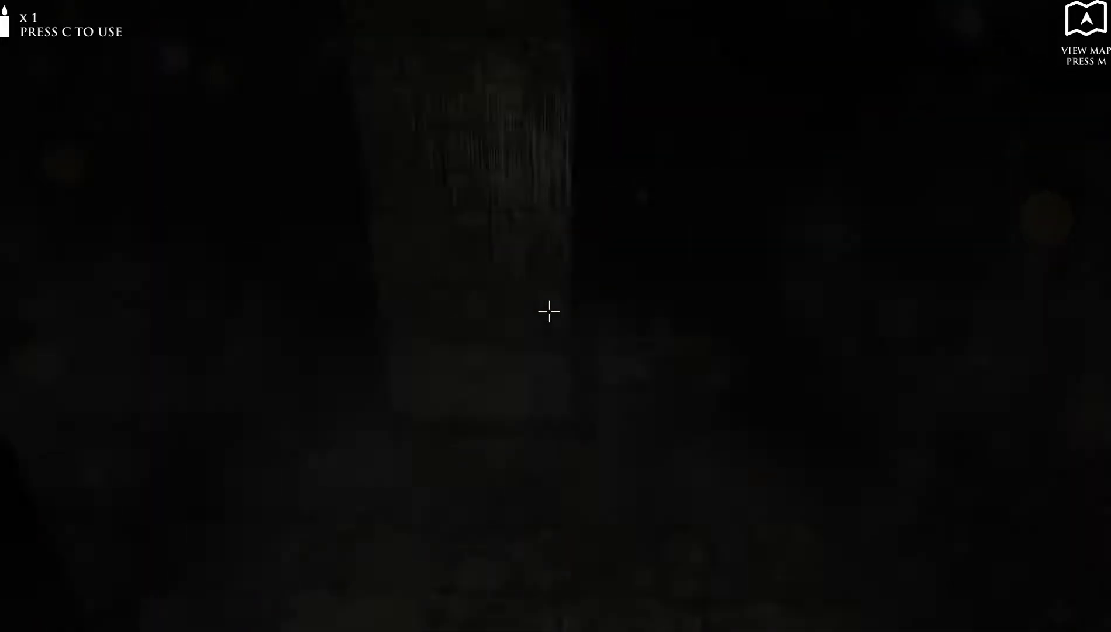
# Step: Take the candle from the open drawer and light it
pyautogui.press('w')
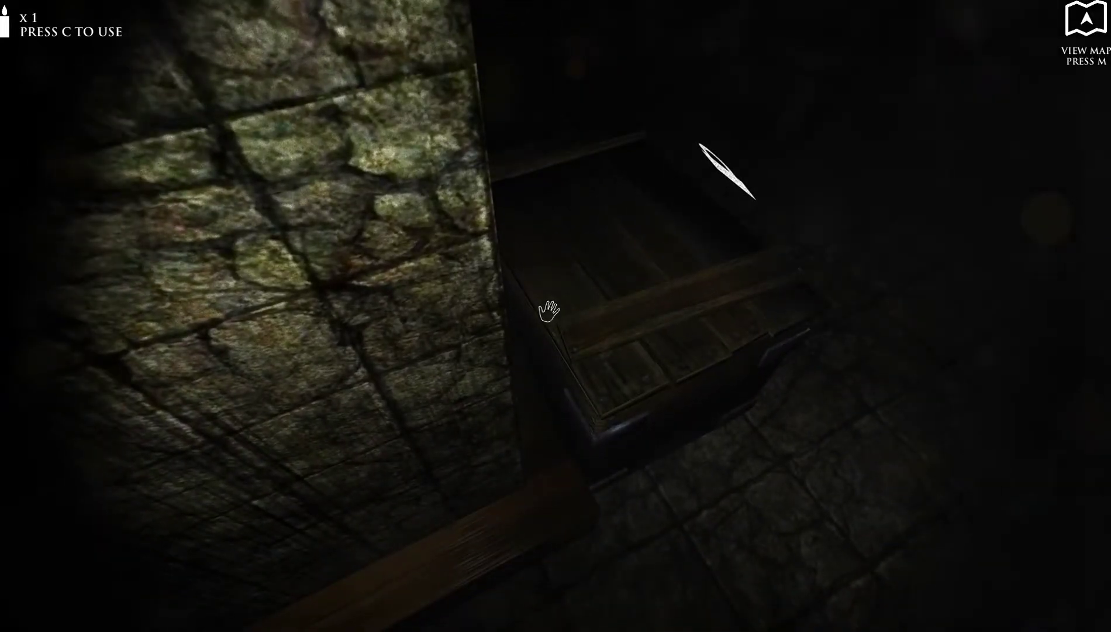
pyautogui.click(550, 310)
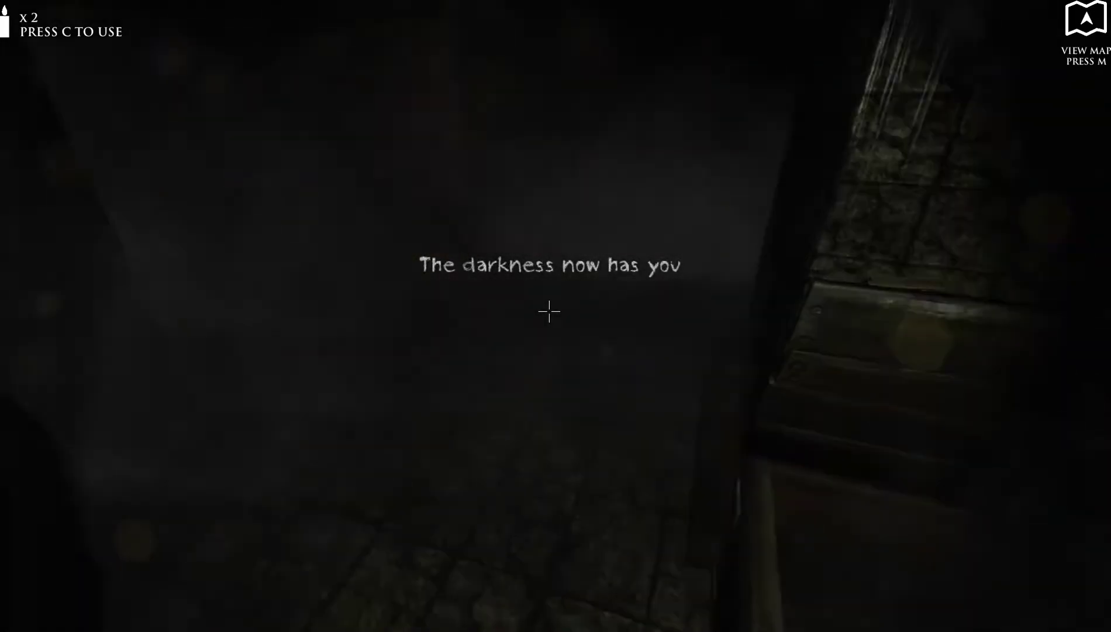
pyautogui.press('c')
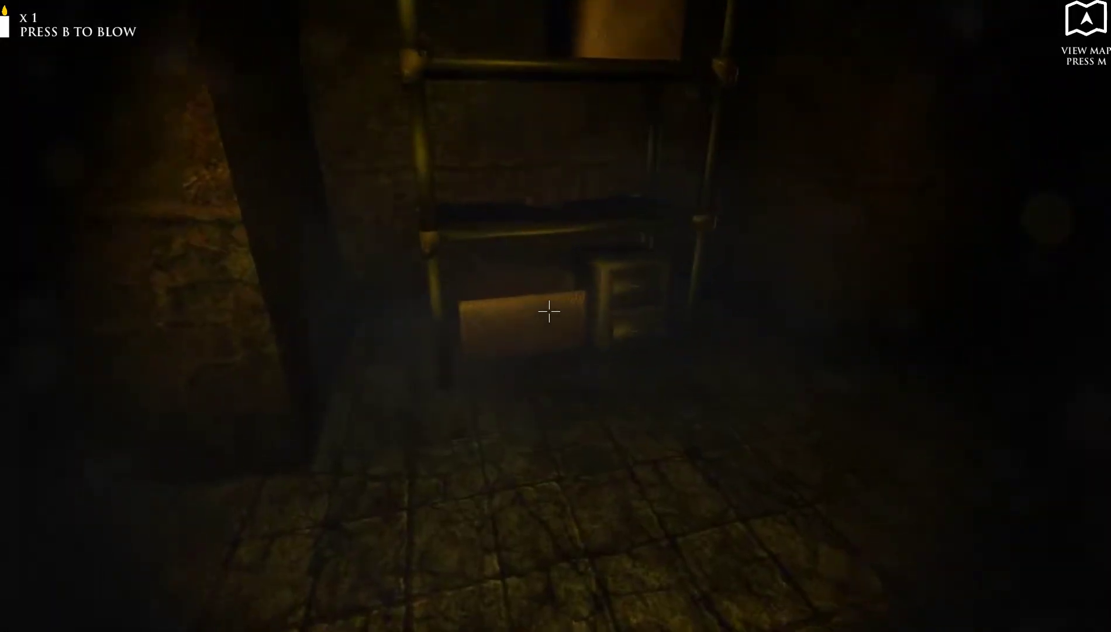
# Step: Walk past the barrel along the stone corridor into the shelf room and open the map
pyautogui.press('w')
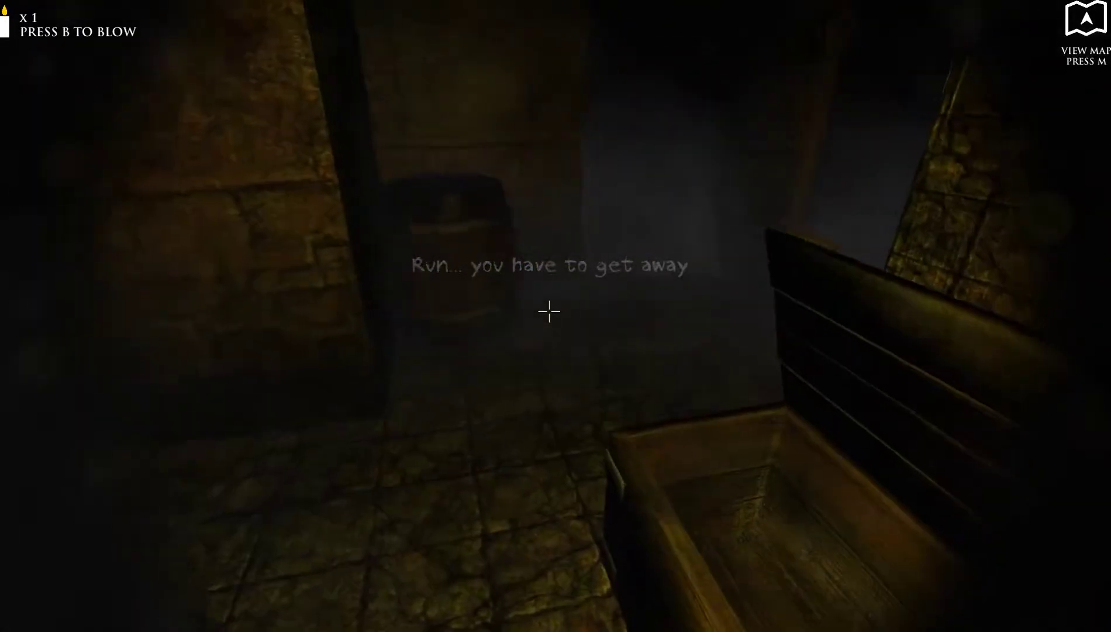
pyautogui.press('w')
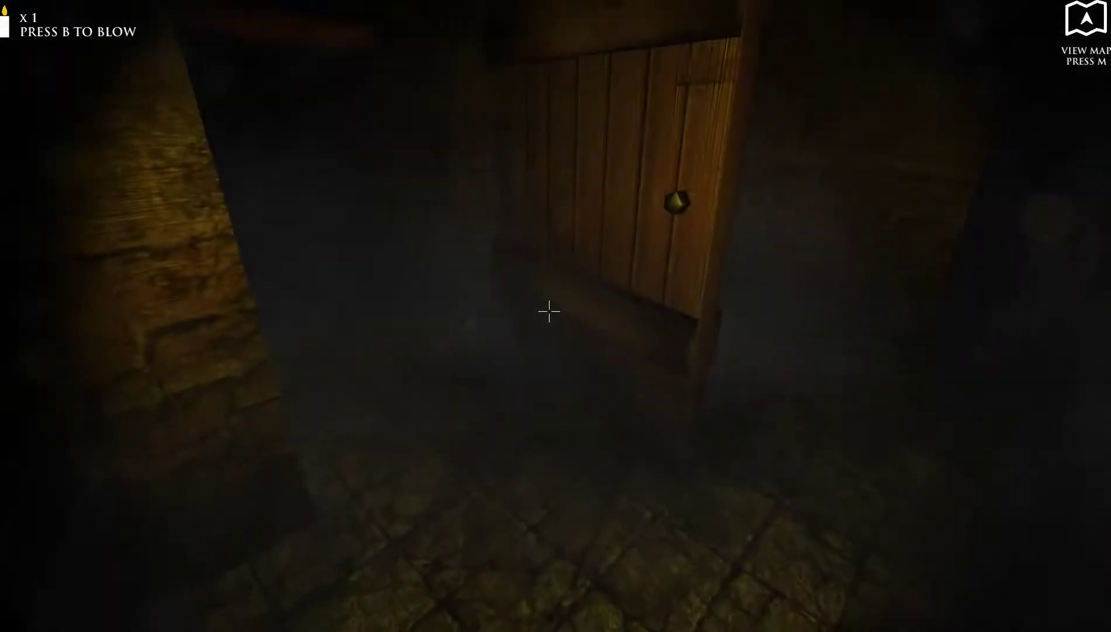
pyautogui.press('w')
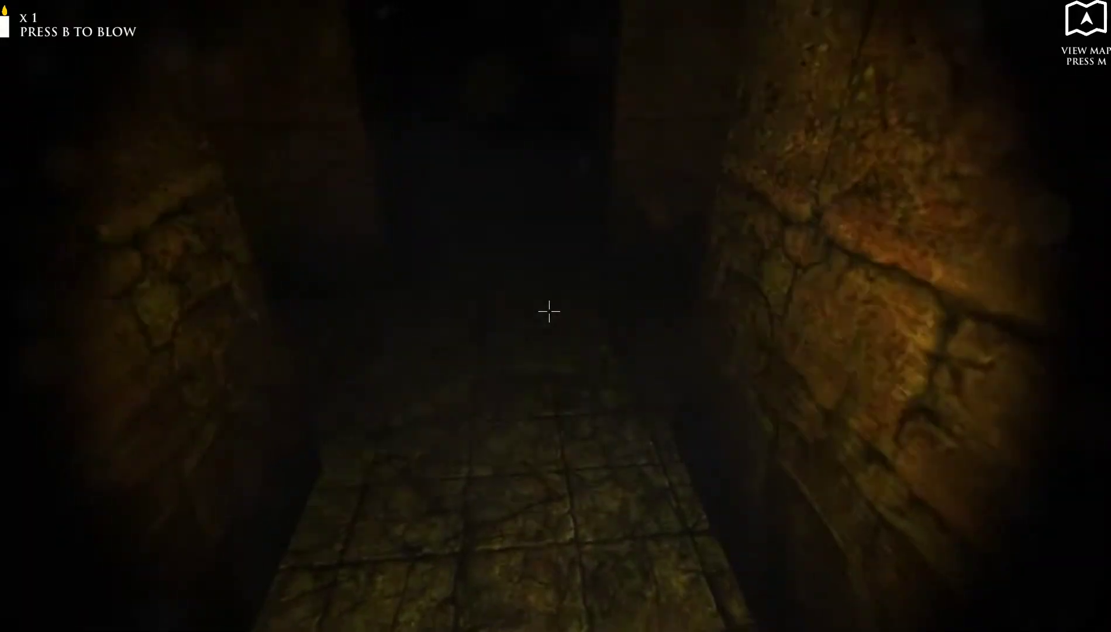
pyautogui.press('w')
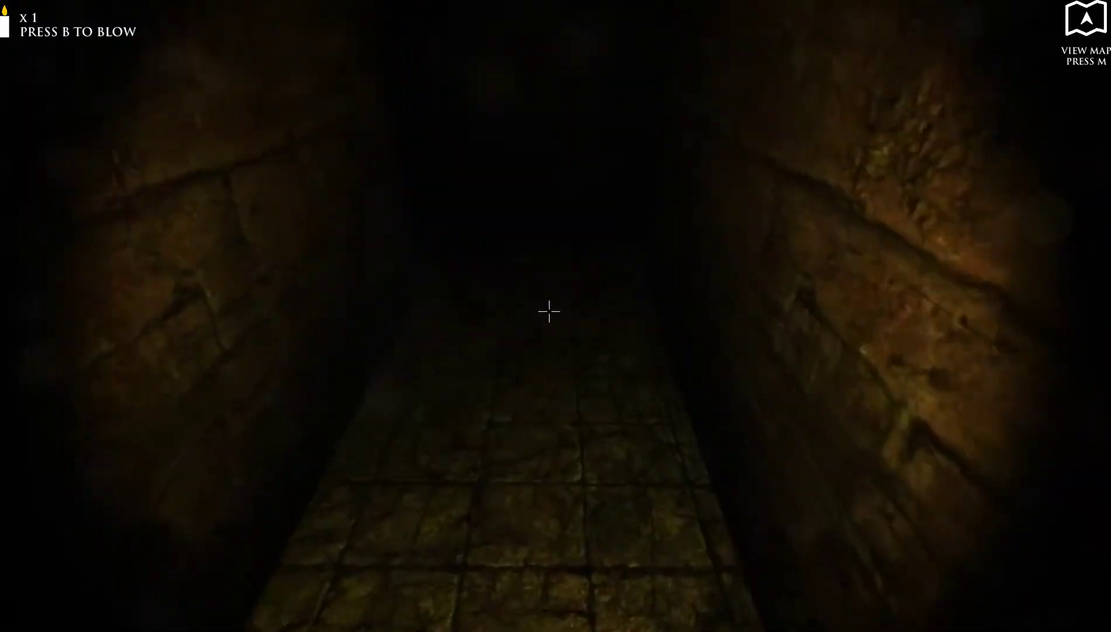
pyautogui.press('w')
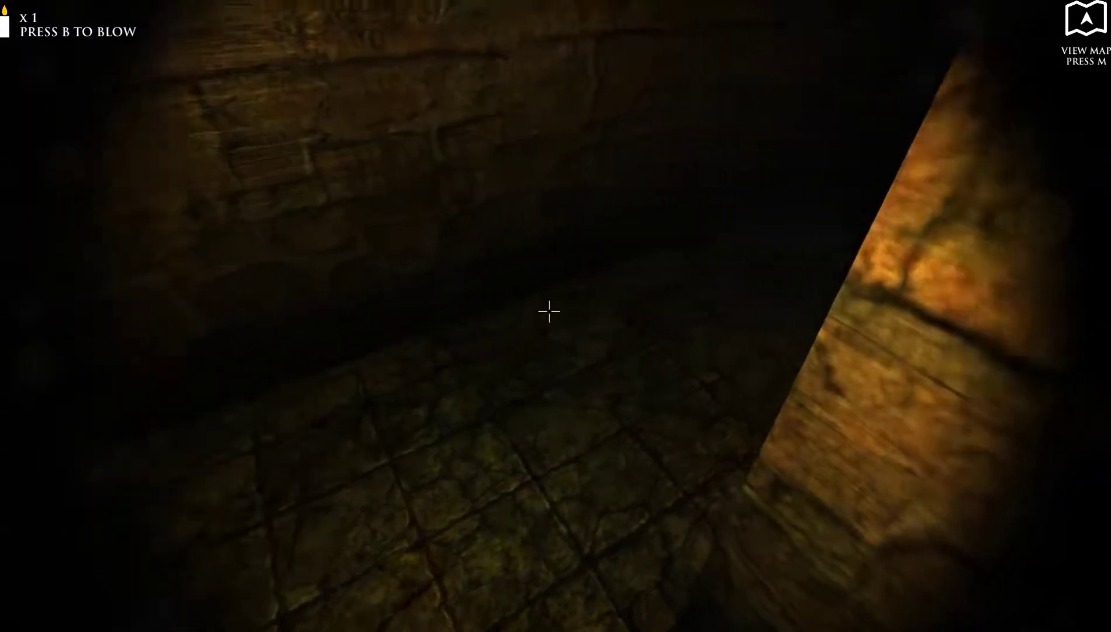
pyautogui.press('w')
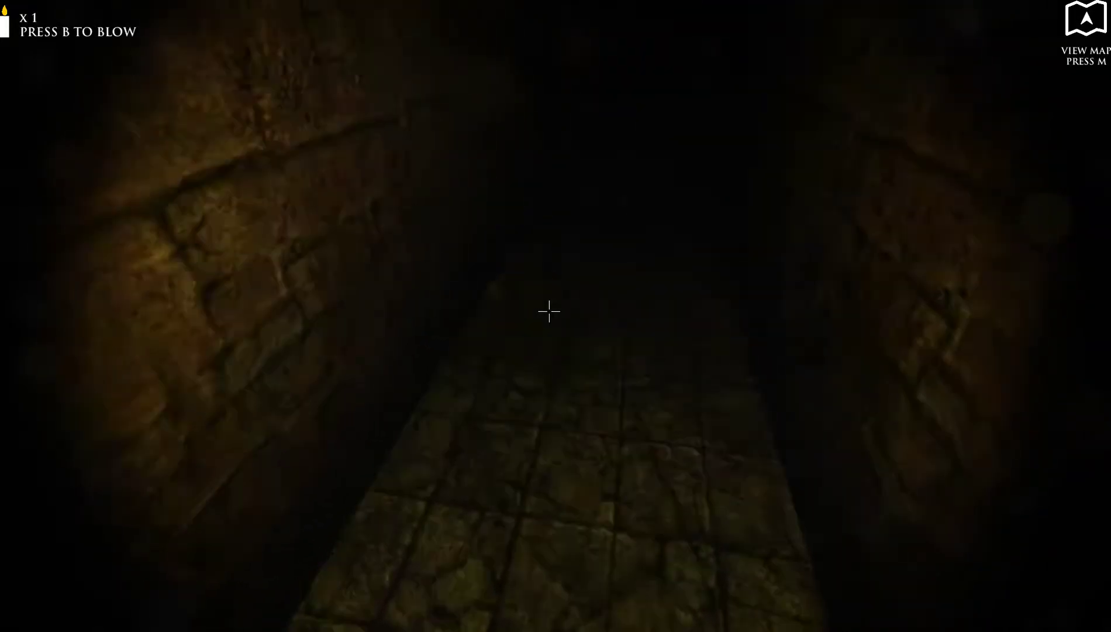
pyautogui.press('w')
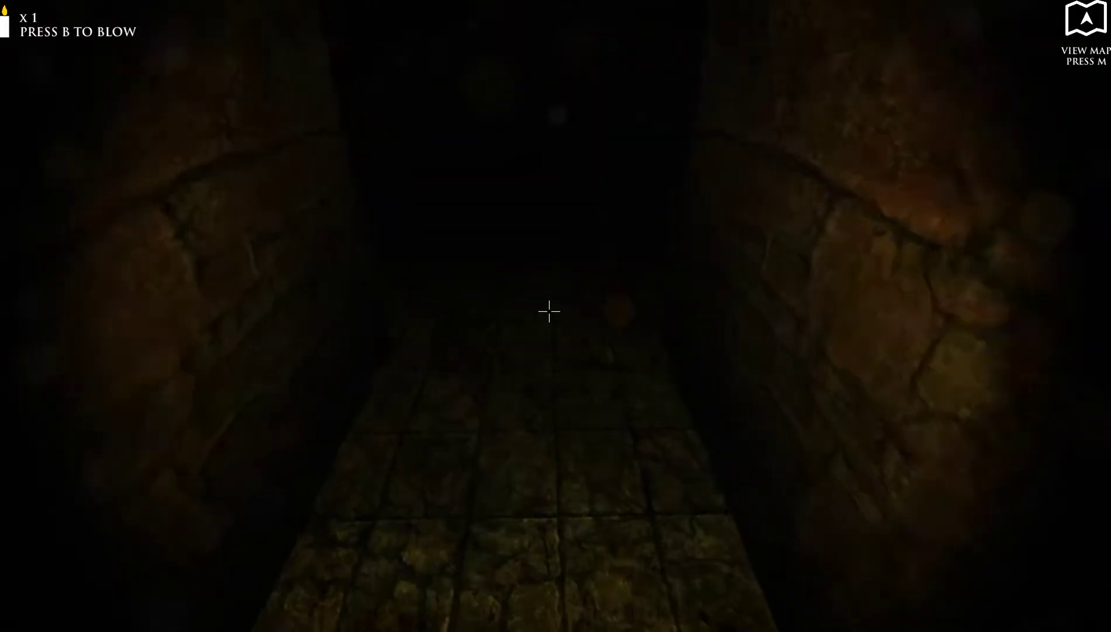
pyautogui.press('w')
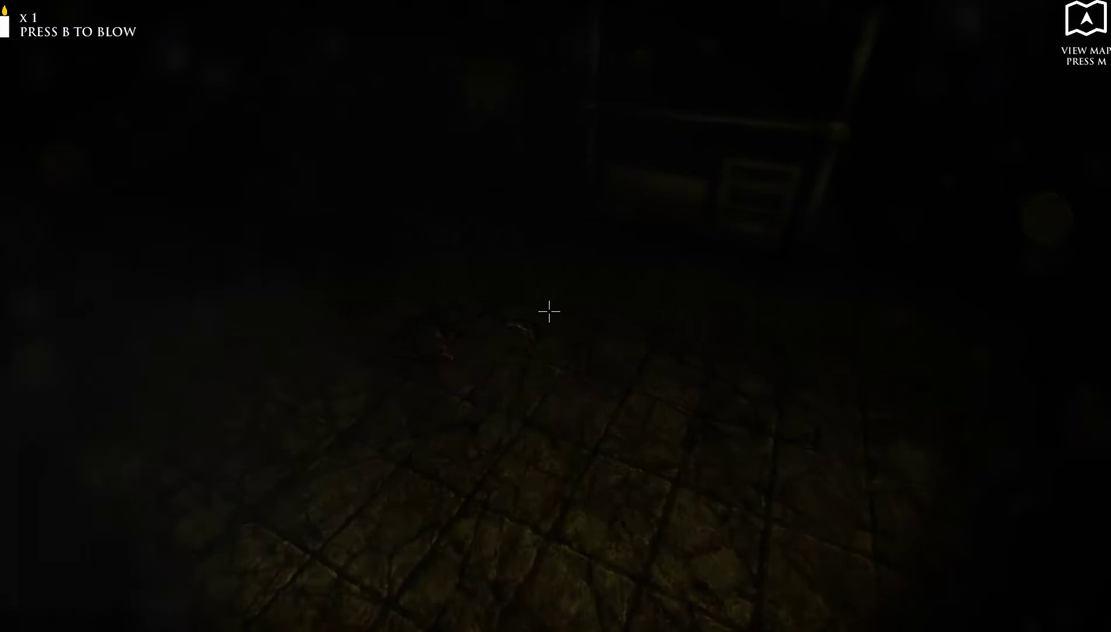
pyautogui.press('w')
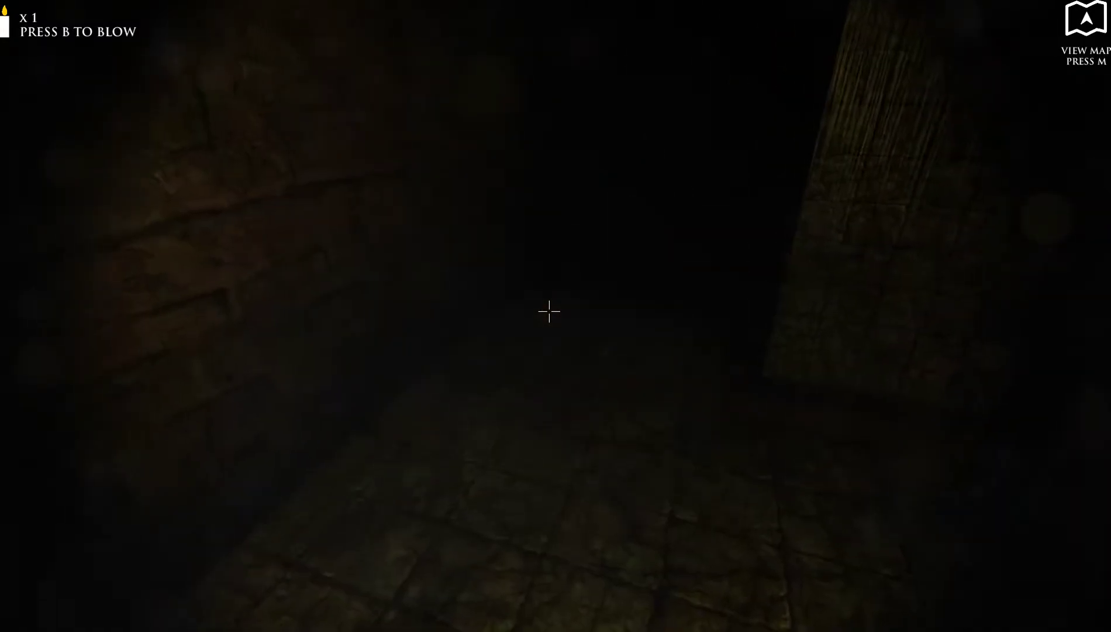
pyautogui.press('w')
# Step: Check the map, walk past the chair up the western corridor, then recheck the map
pyautogui.press('m')
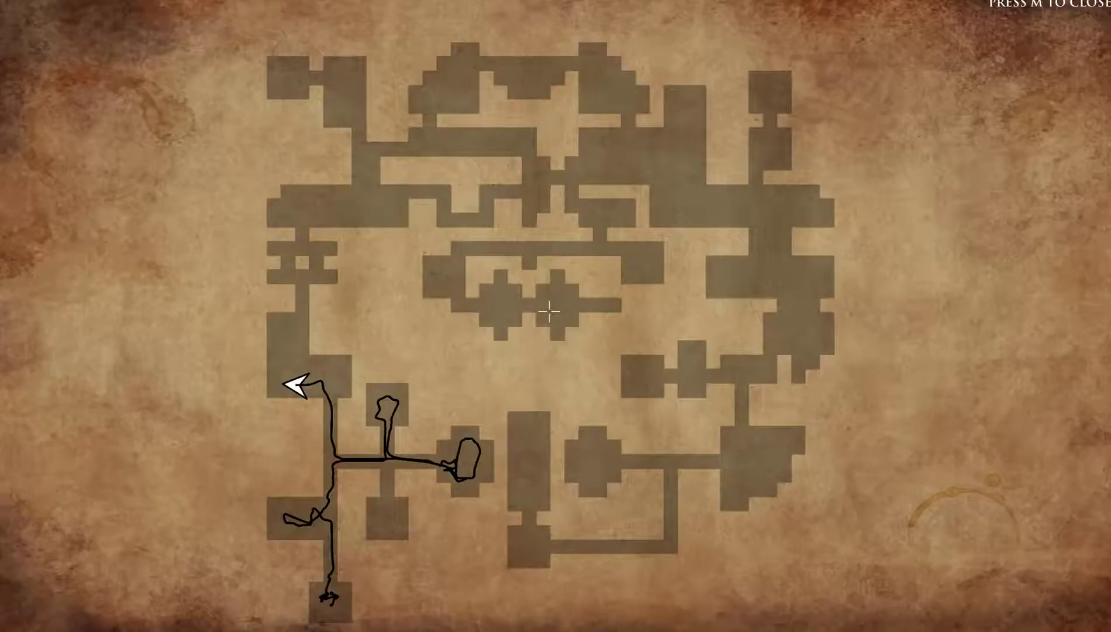
pyautogui.press('m')
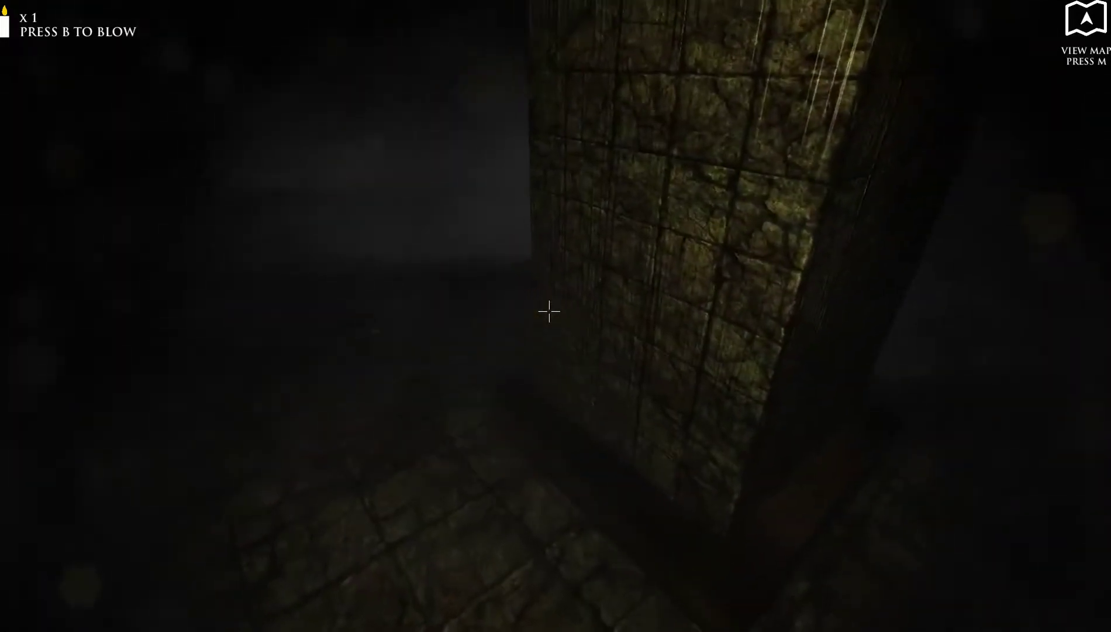
pyautogui.press('w')
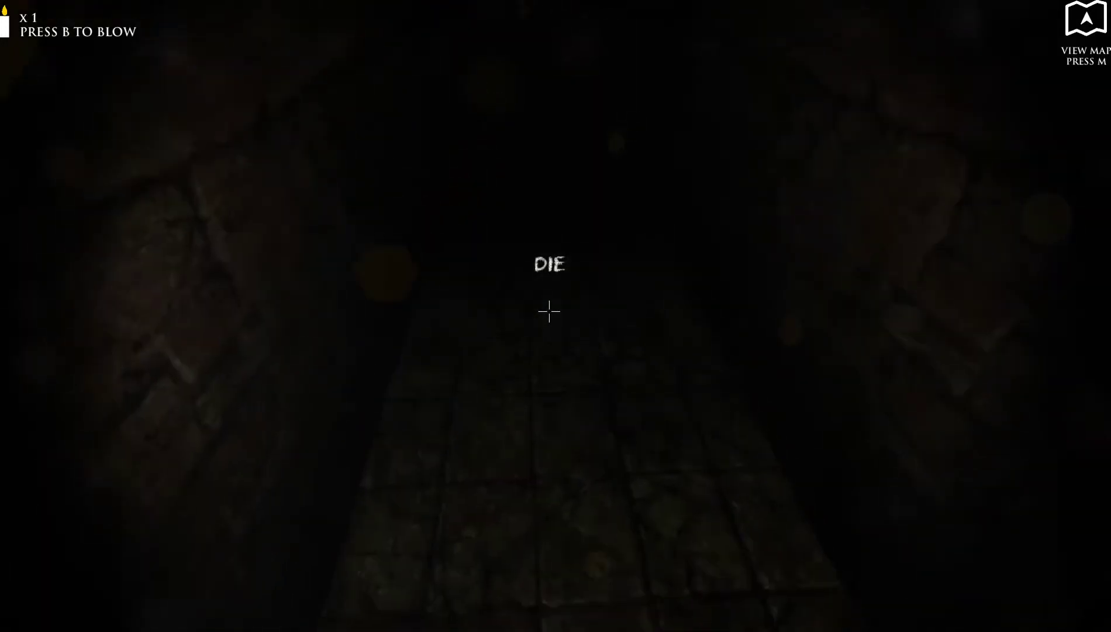
pyautogui.press('m')
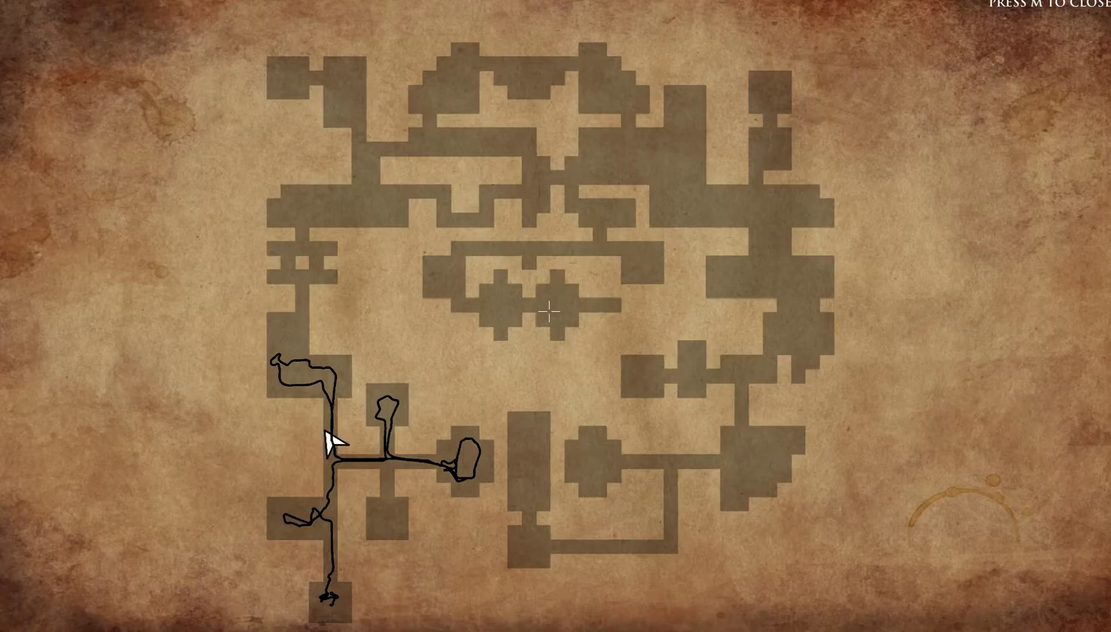
pyautogui.press('m')
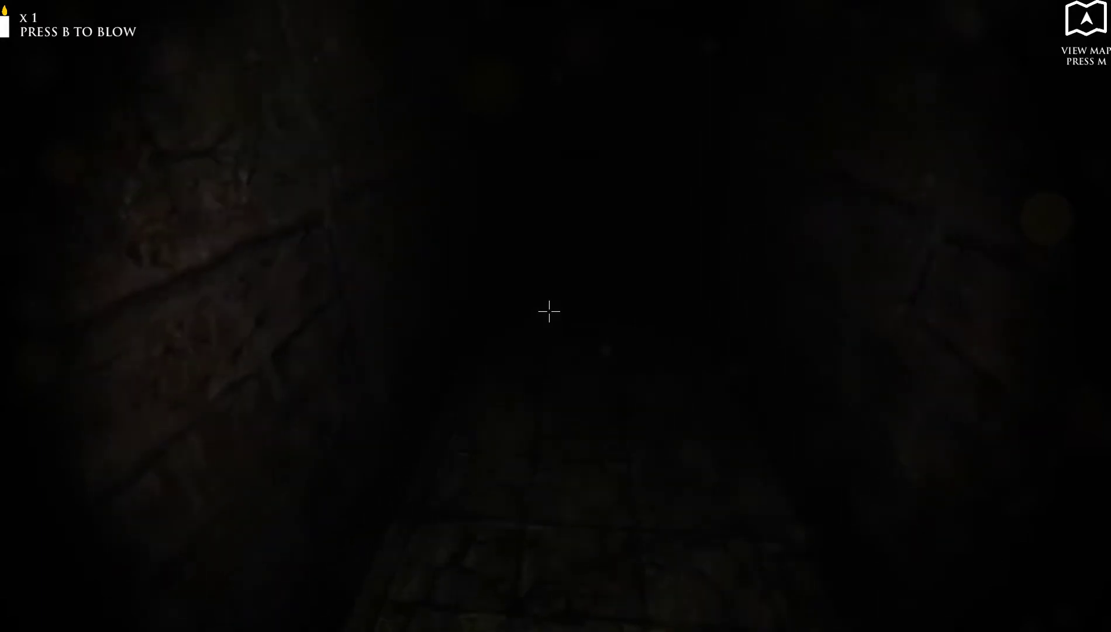
# Step: Edge east from the western junction, checking the player arrow on the map repeatedly
pyautogui.press('m')
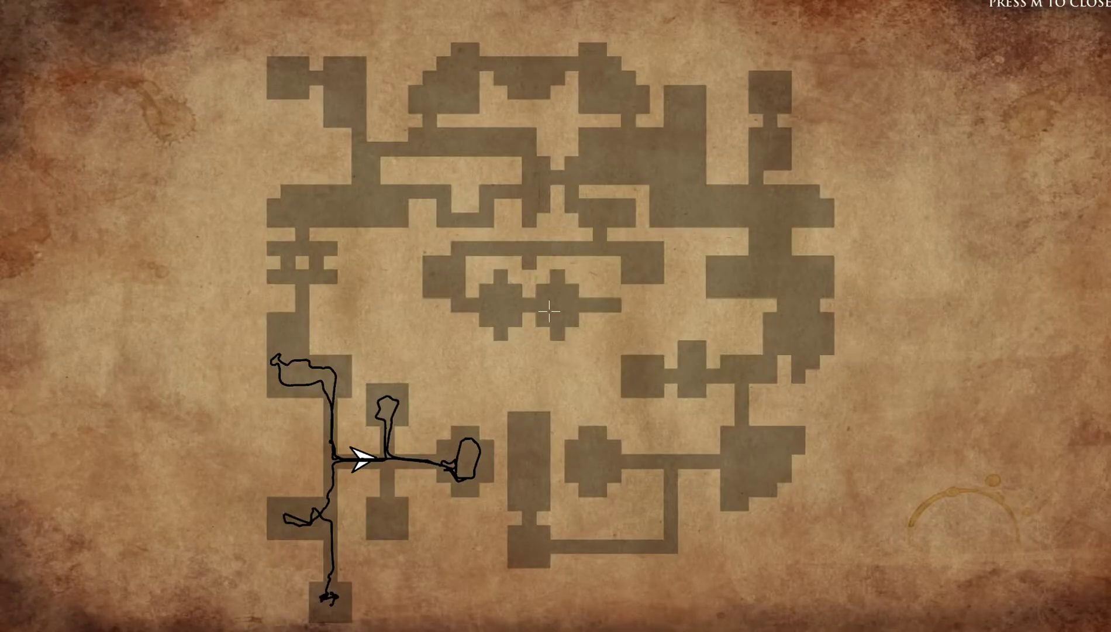
pyautogui.press('m')
pyautogui.press('m')
pyautogui.press('m')
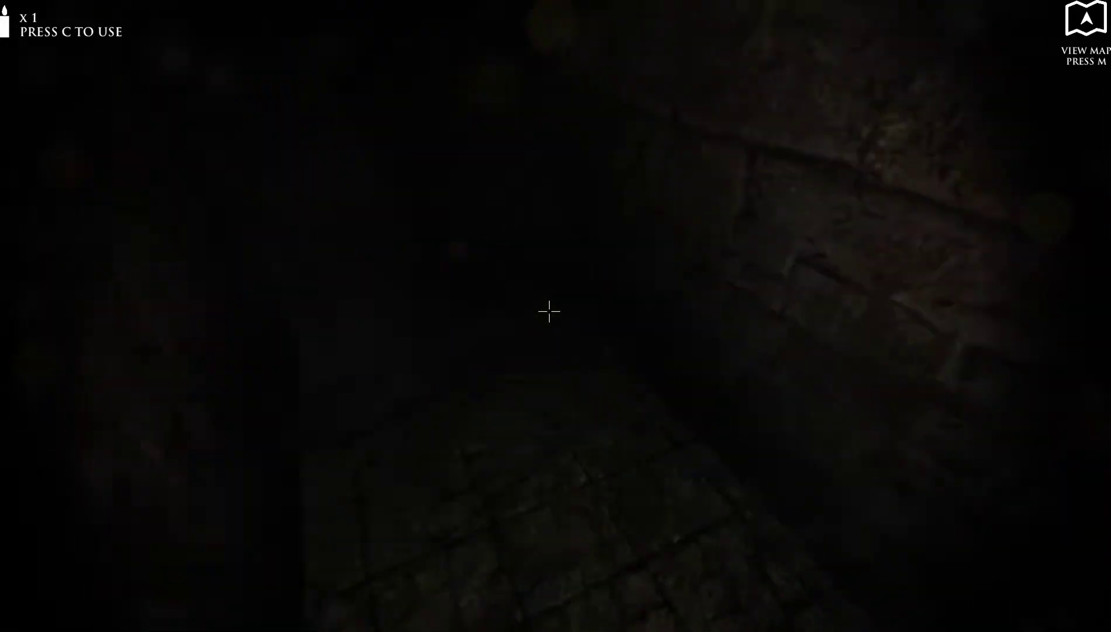
pyautogui.press('m')
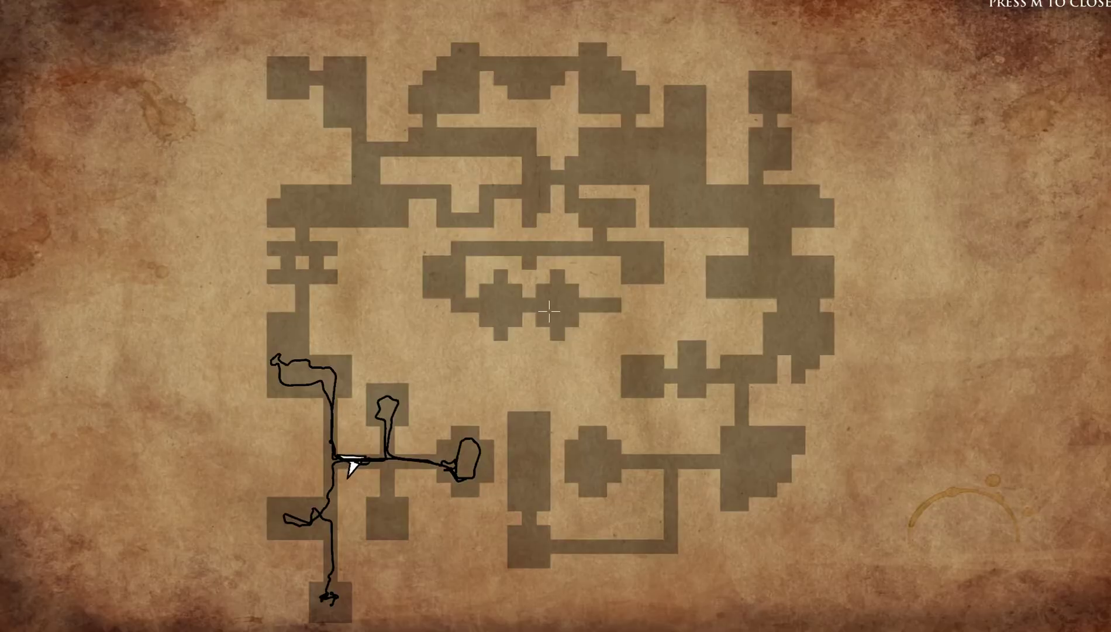
pyautogui.press('m')
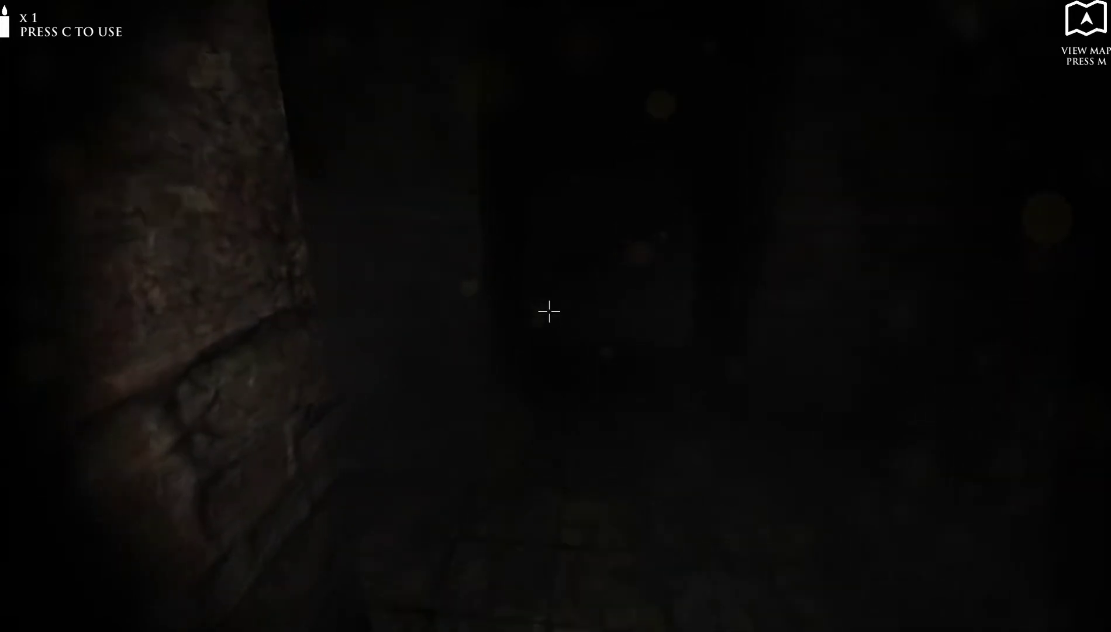
pyautogui.press('m')
pyautogui.press('m')
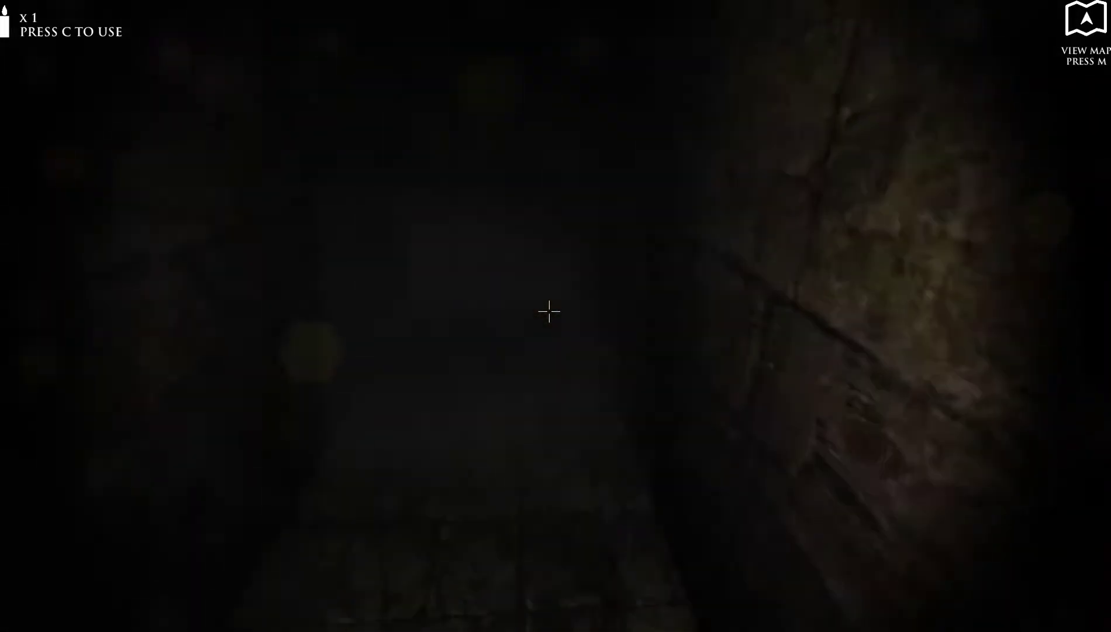
pyautogui.press('m')
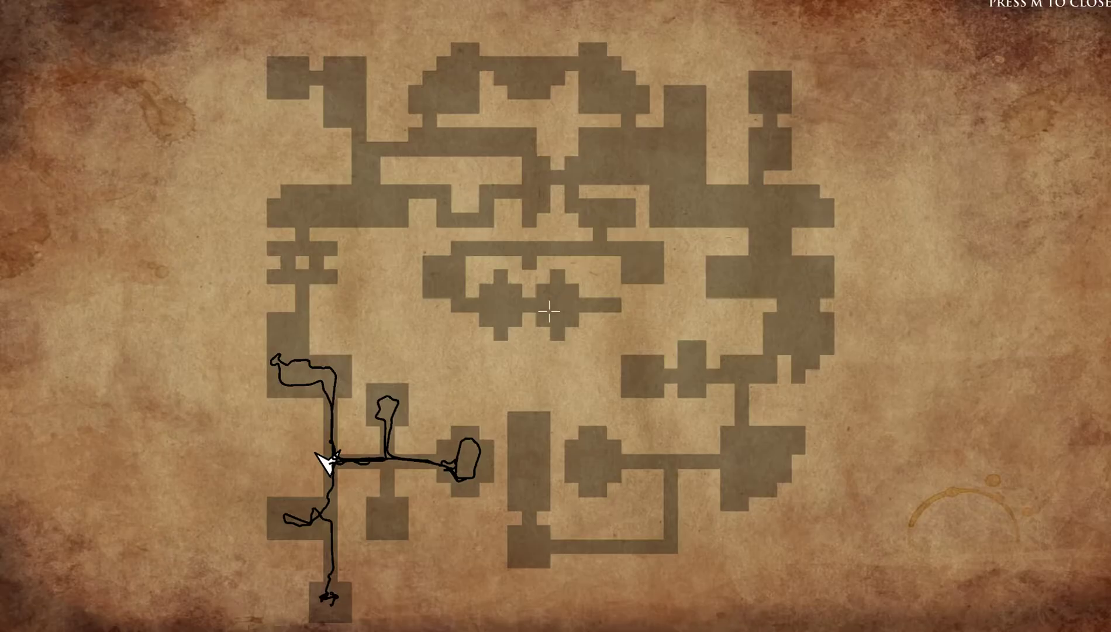
pyautogui.press('m')
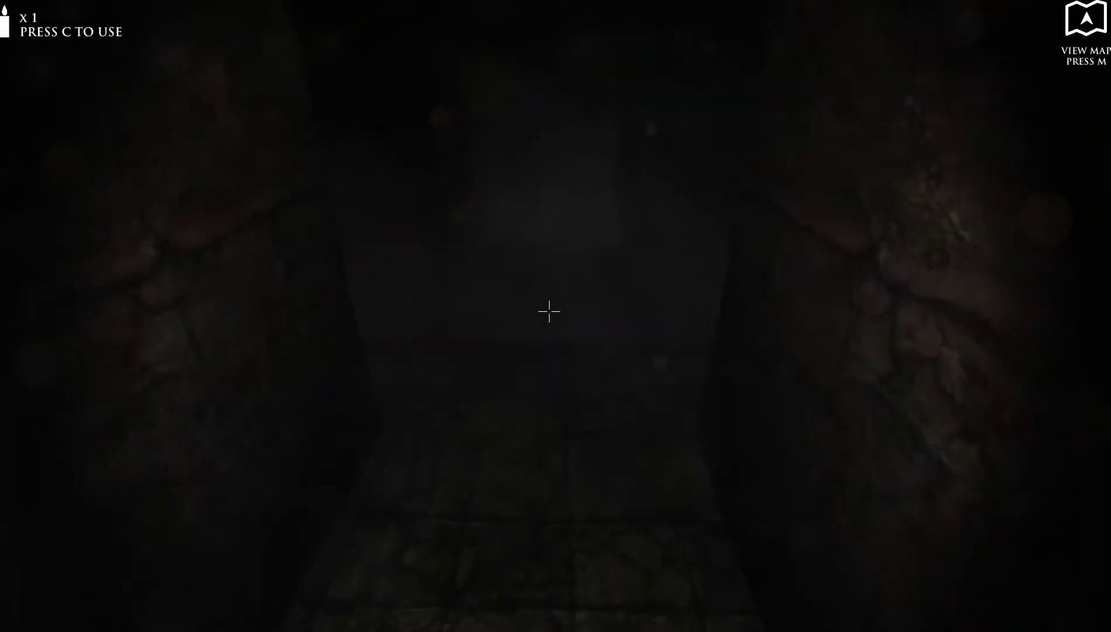
pyautogui.press('m')
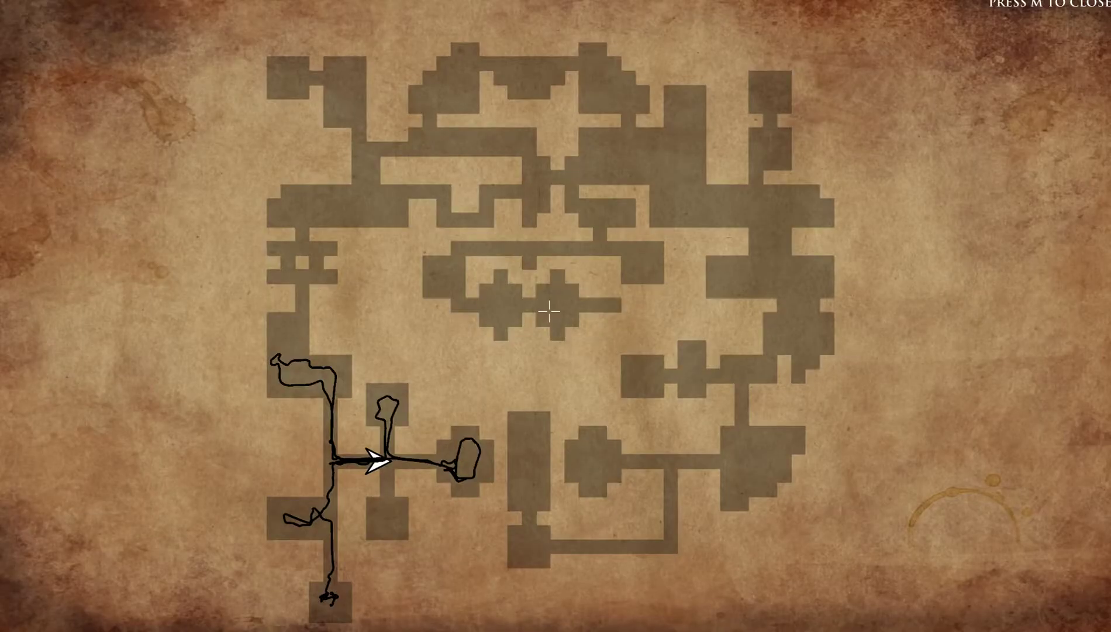
pyautogui.press('m')
pyautogui.press('m')
pyautogui.press('m')
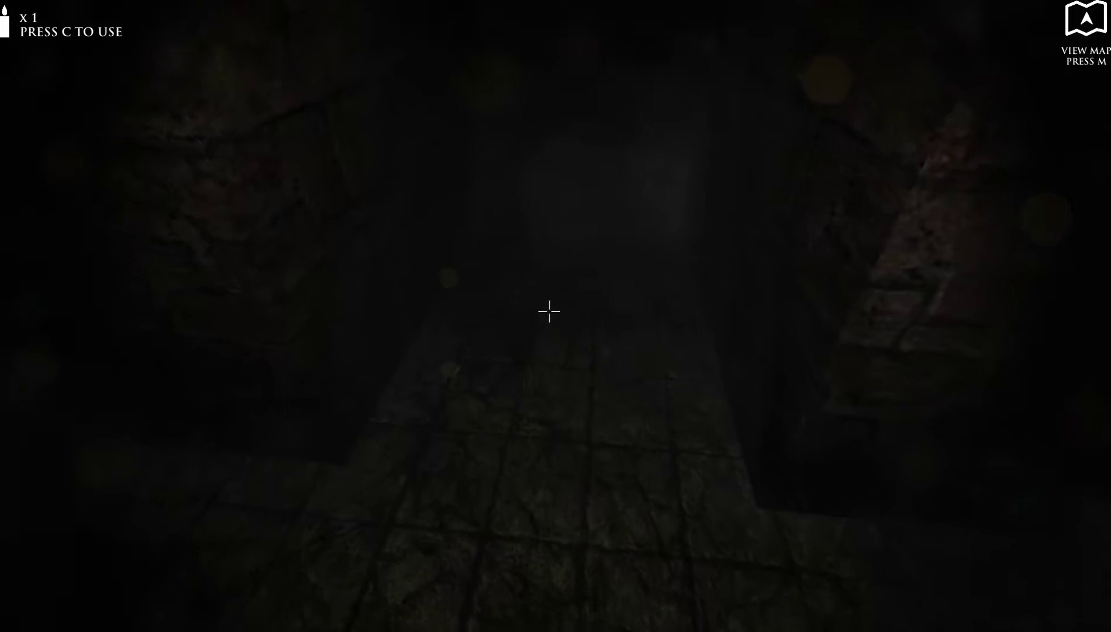
# Step: Open the wooden door, light the last candle, open the crate, and leave through the doorway
pyautogui.press('w')
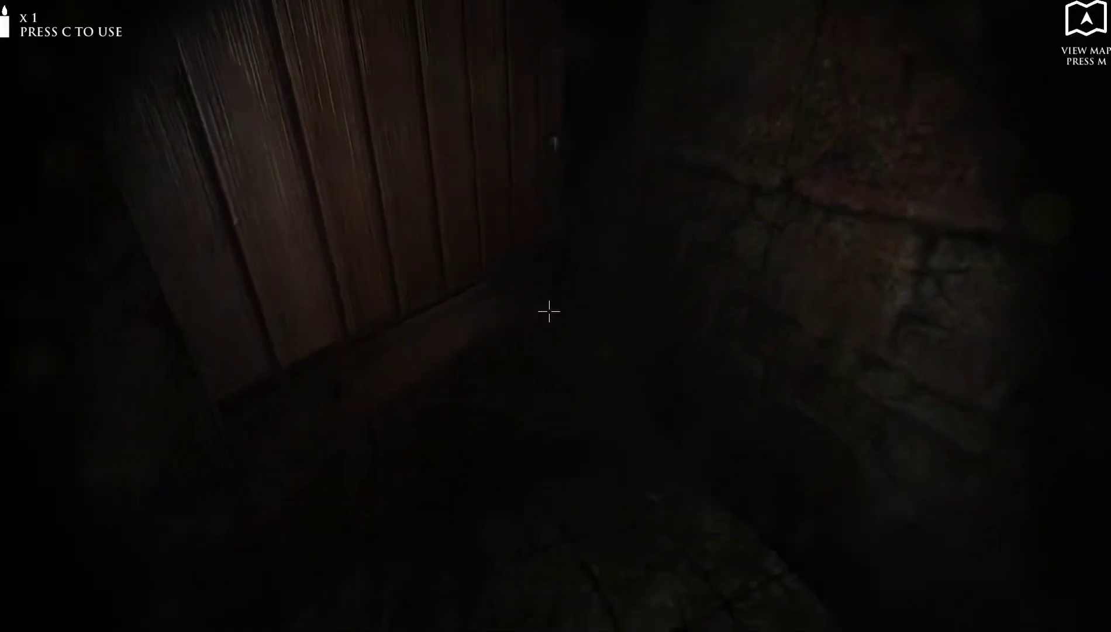
pyautogui.press('c')
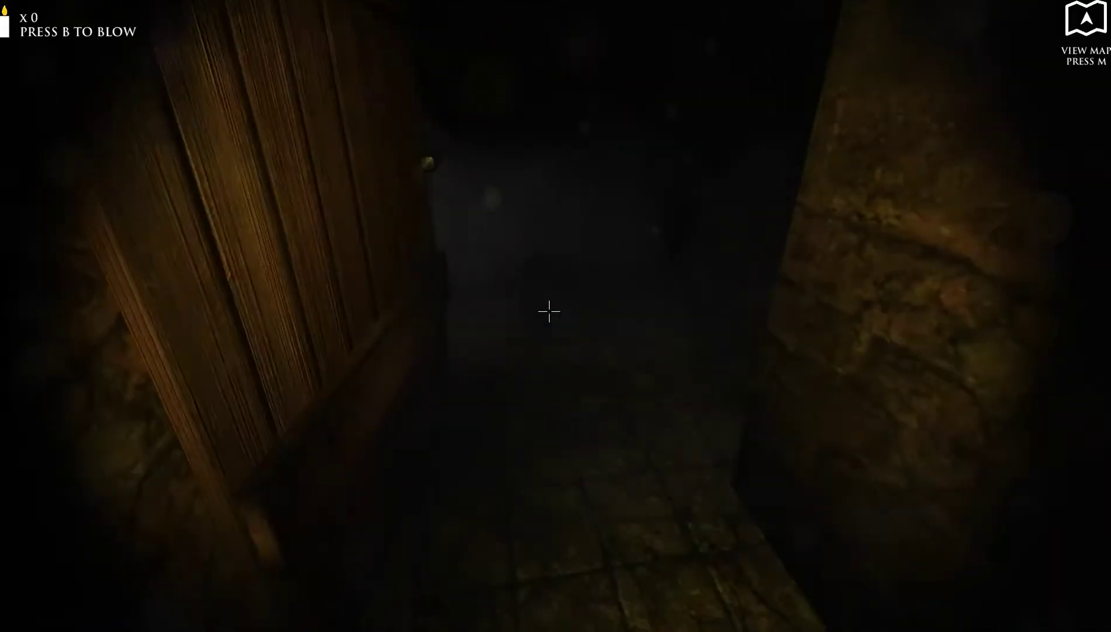
pyautogui.press('w')
pyautogui.click(549, 311)
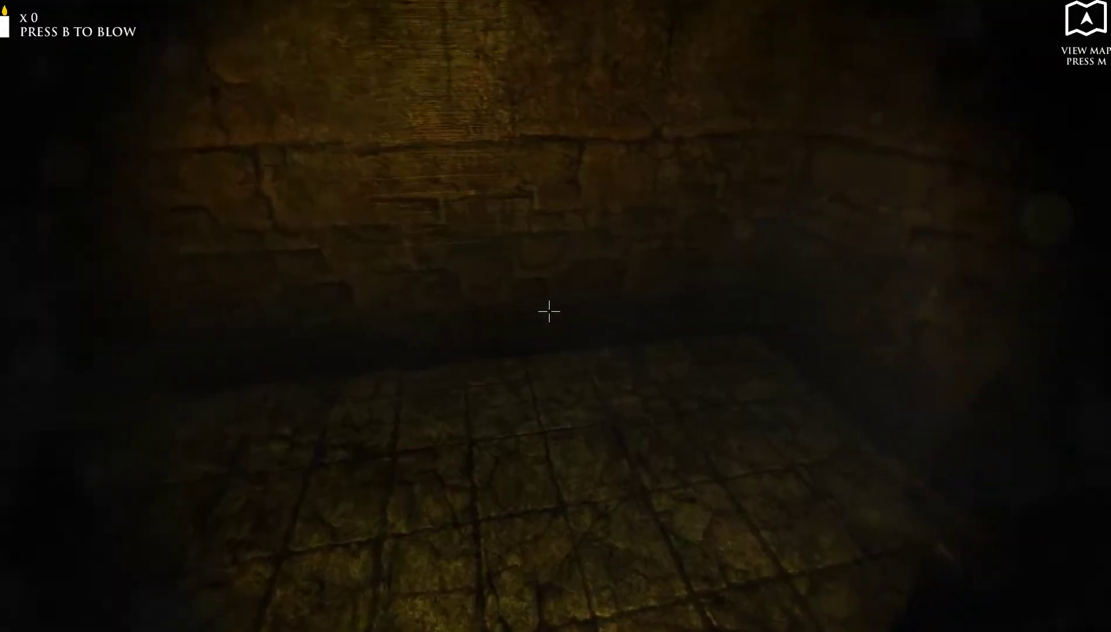
pyautogui.press('w')
pyautogui.press('w')
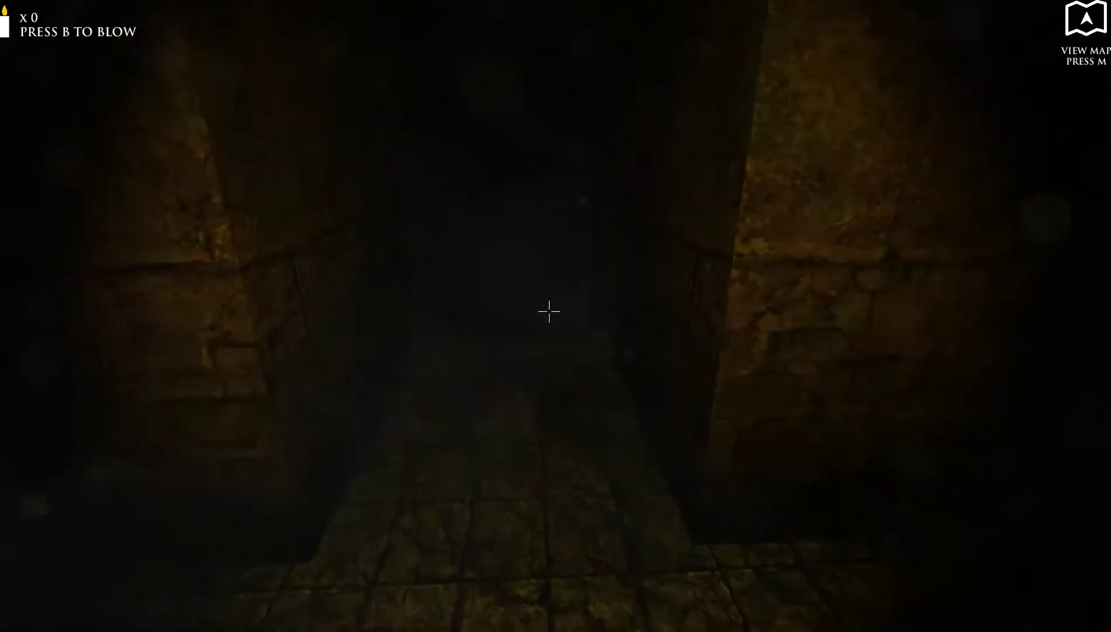
# Step: Follow the side corridor under the overhead pipe into the dark room, checking the map
pyautogui.press('m')
pyautogui.press('m')
pyautogui.press('w')
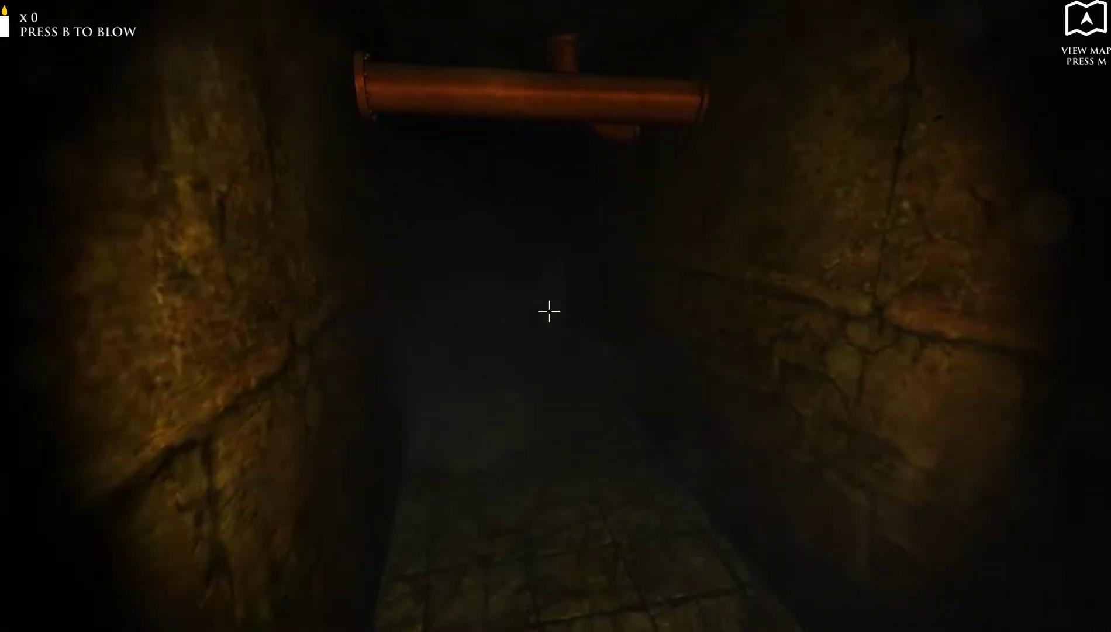
pyautogui.press('w')
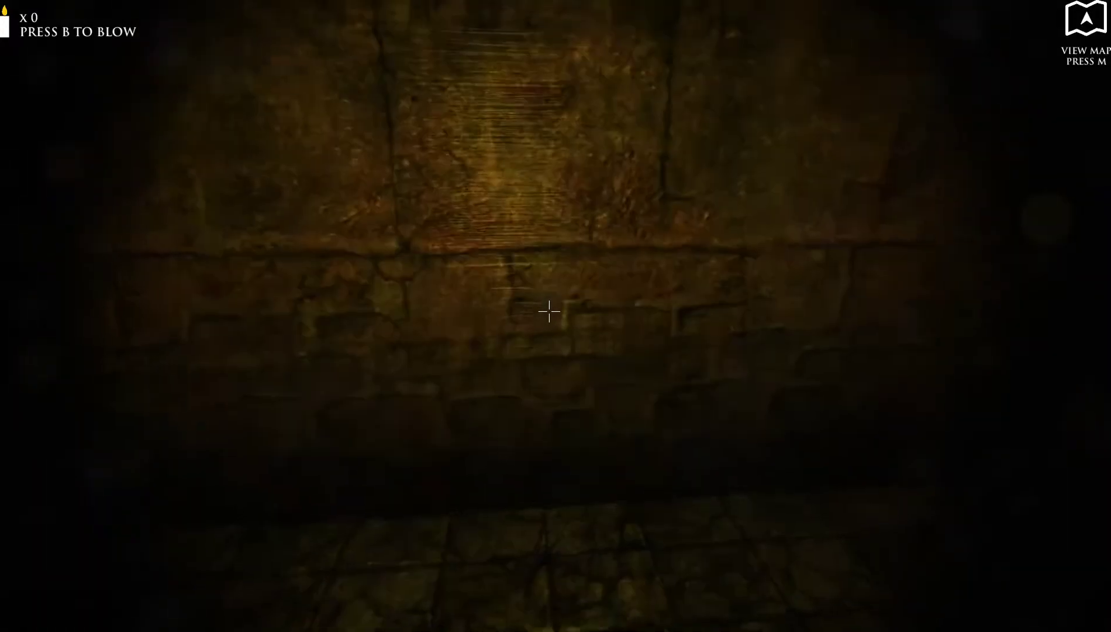
pyautogui.press('m')
pyautogui.press('m')
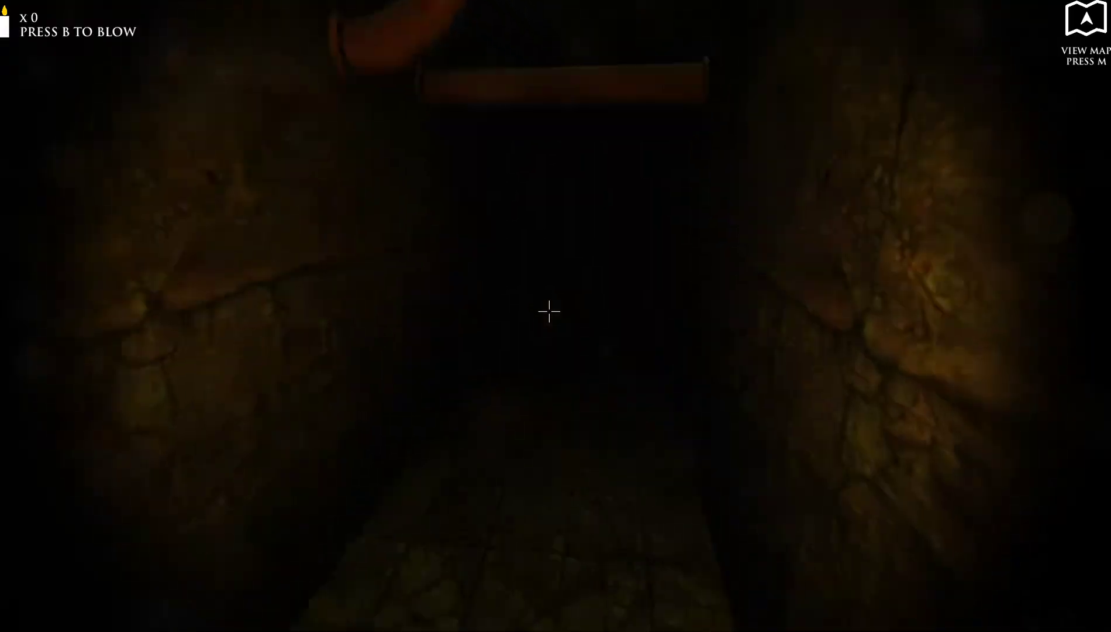
pyautogui.press('w')
pyautogui.press('m')
pyautogui.press('m')
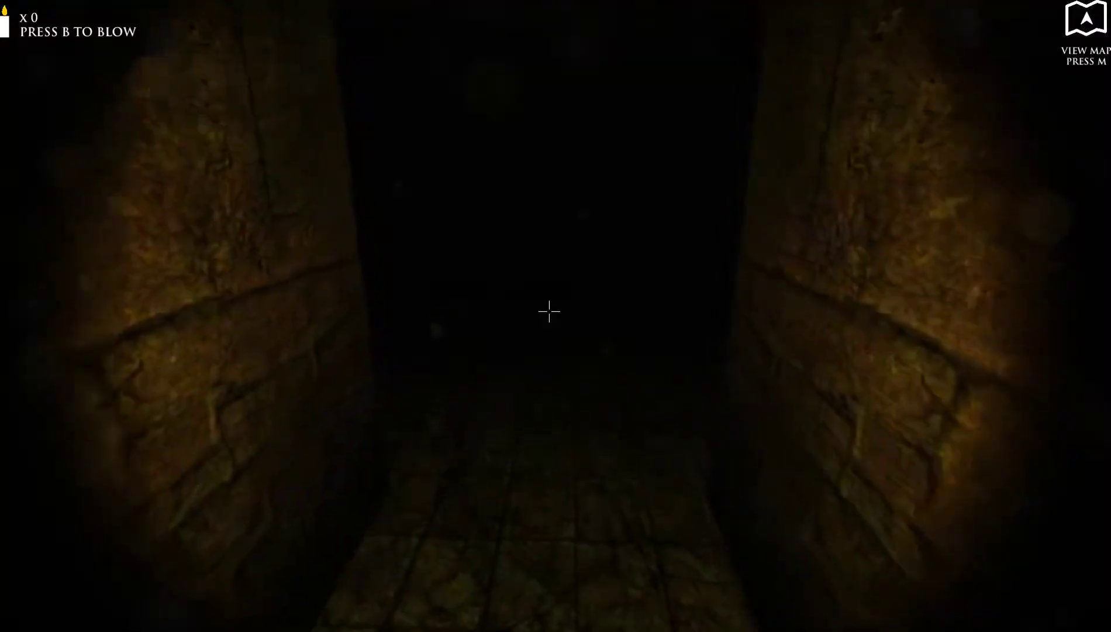
pyautogui.press('w')
pyautogui.press('w')
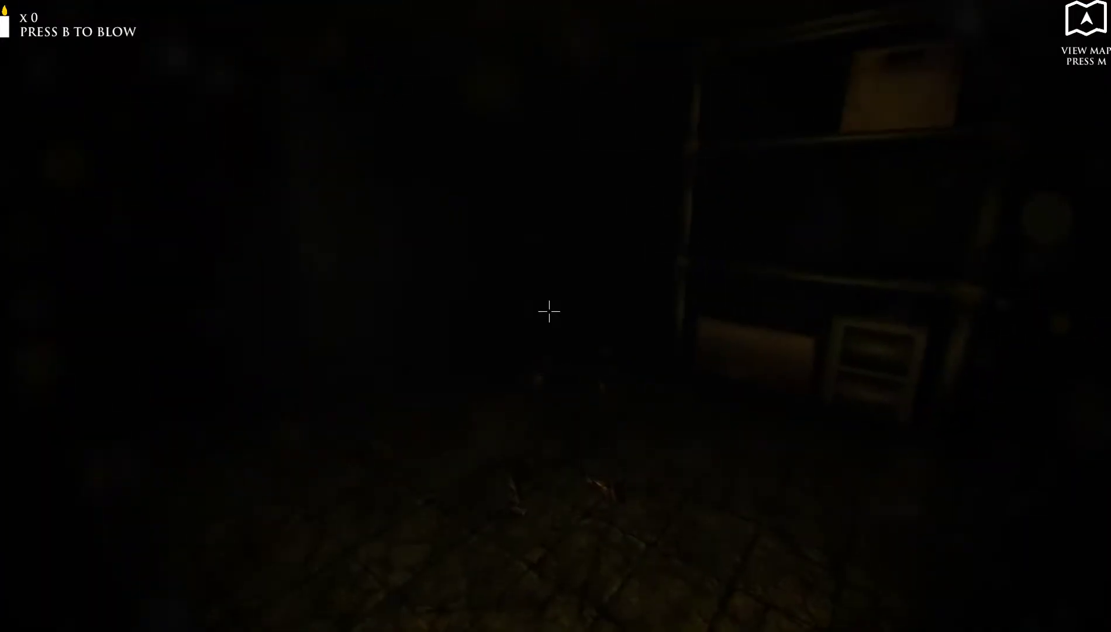
pyautogui.press('w')
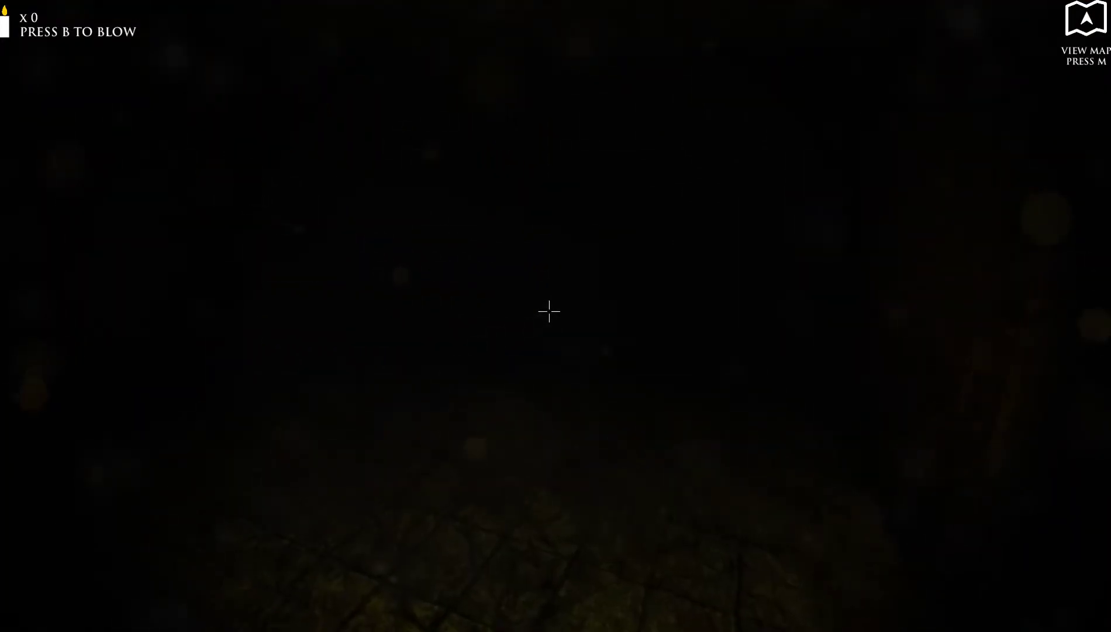
# Step: Explore the room with shelves and floor crates, then continue into the dark corridors
pyautogui.press('m')
pyautogui.press('m')
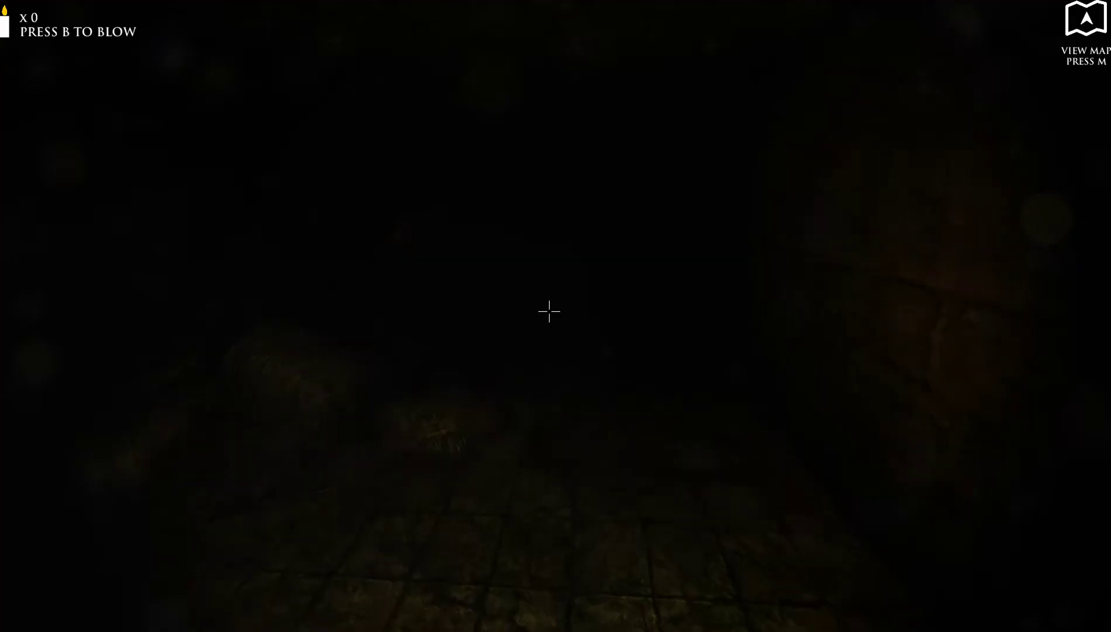
pyautogui.press('w')
pyautogui.press('w')
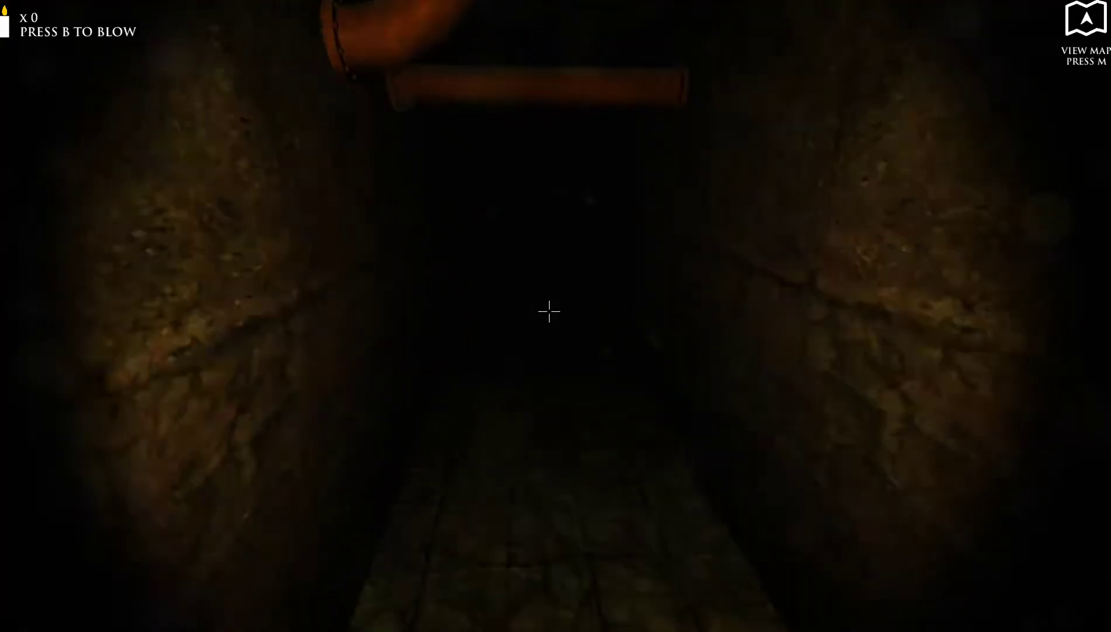
pyautogui.press('m')
pyautogui.press('m')
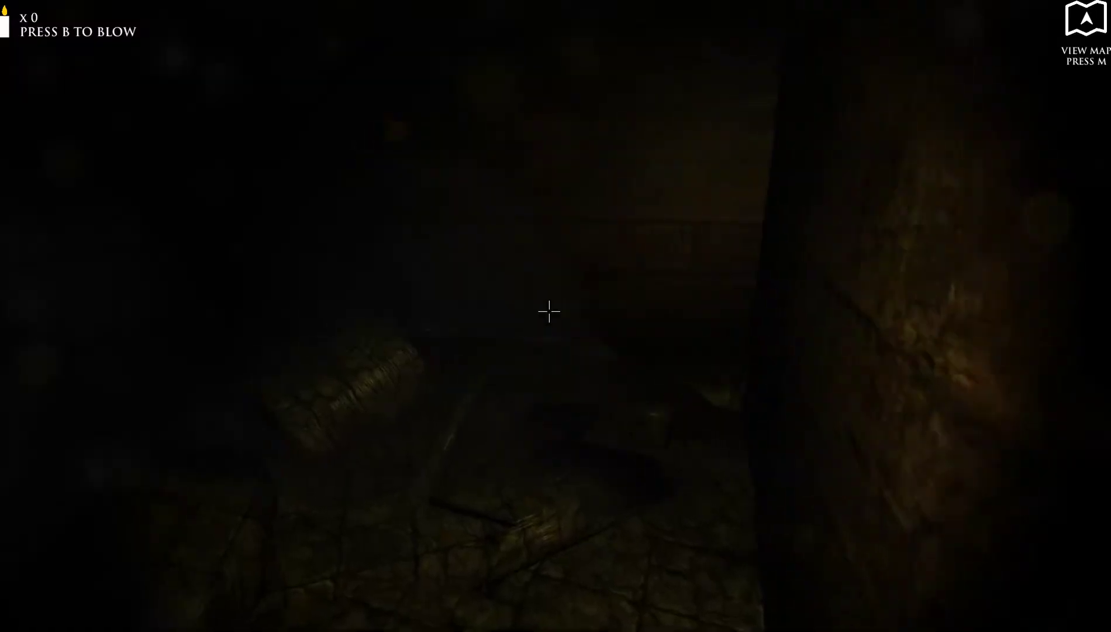
pyautogui.press('w')
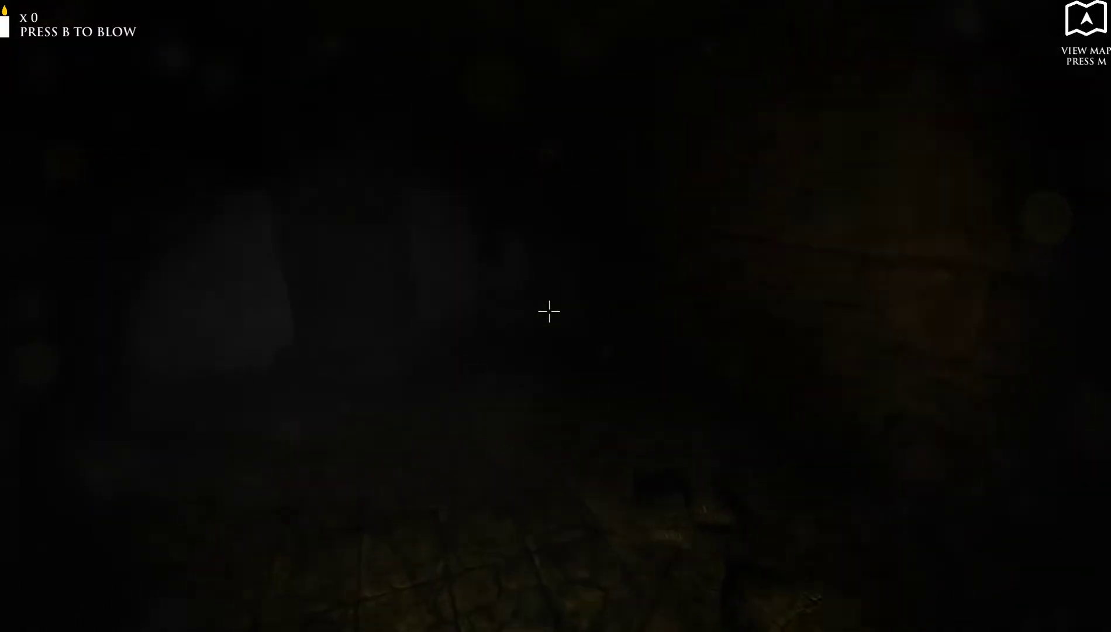
pyautogui.press('w')
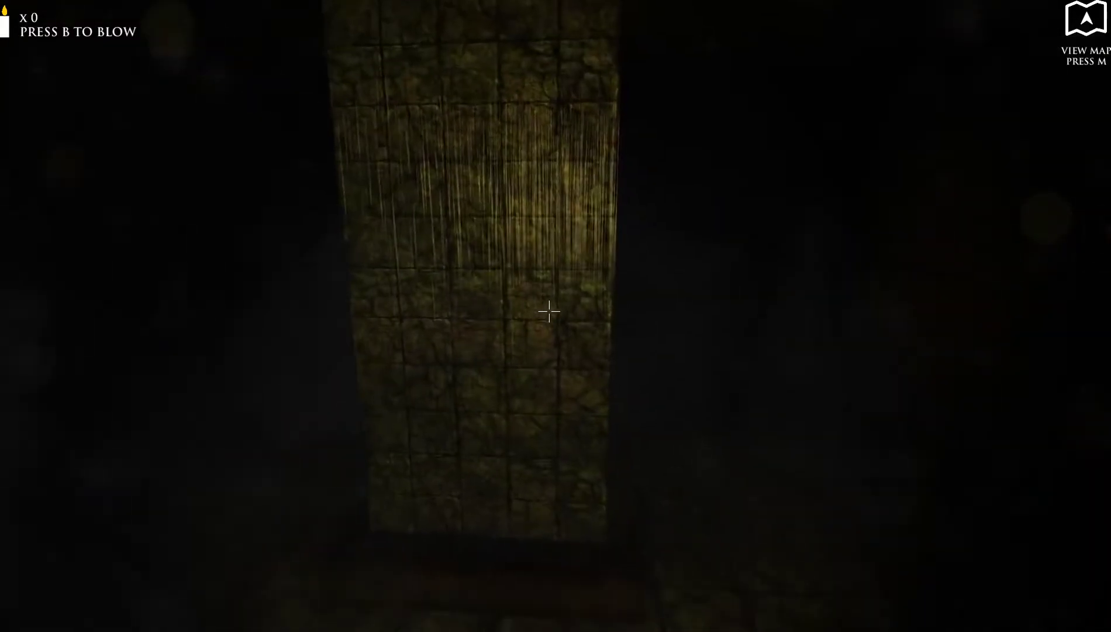
pyautogui.press('w')
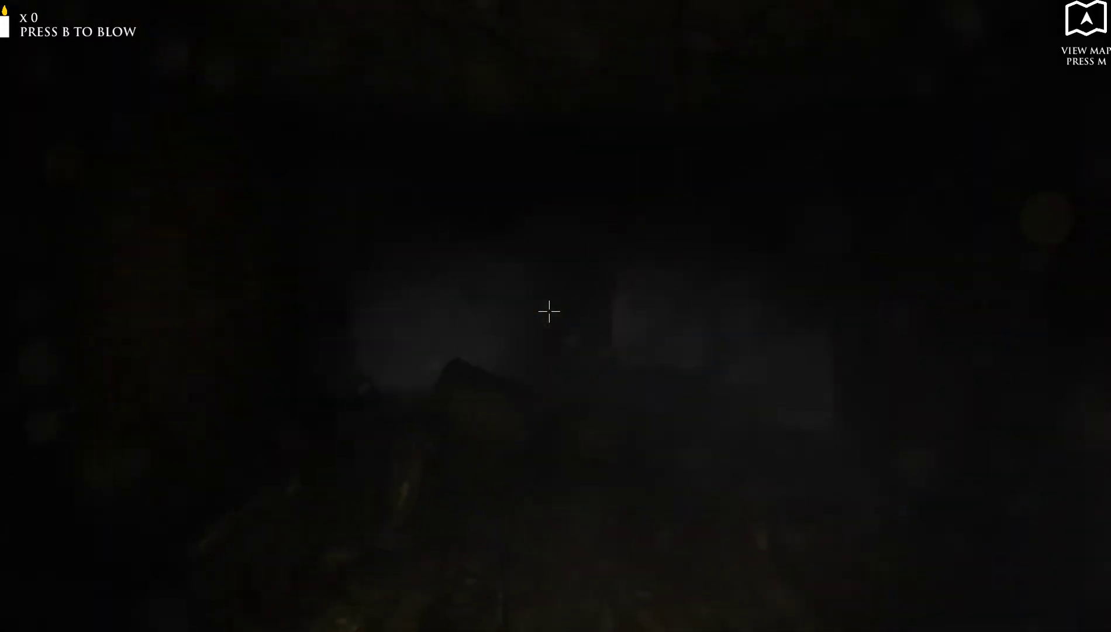
pyautogui.press('w')
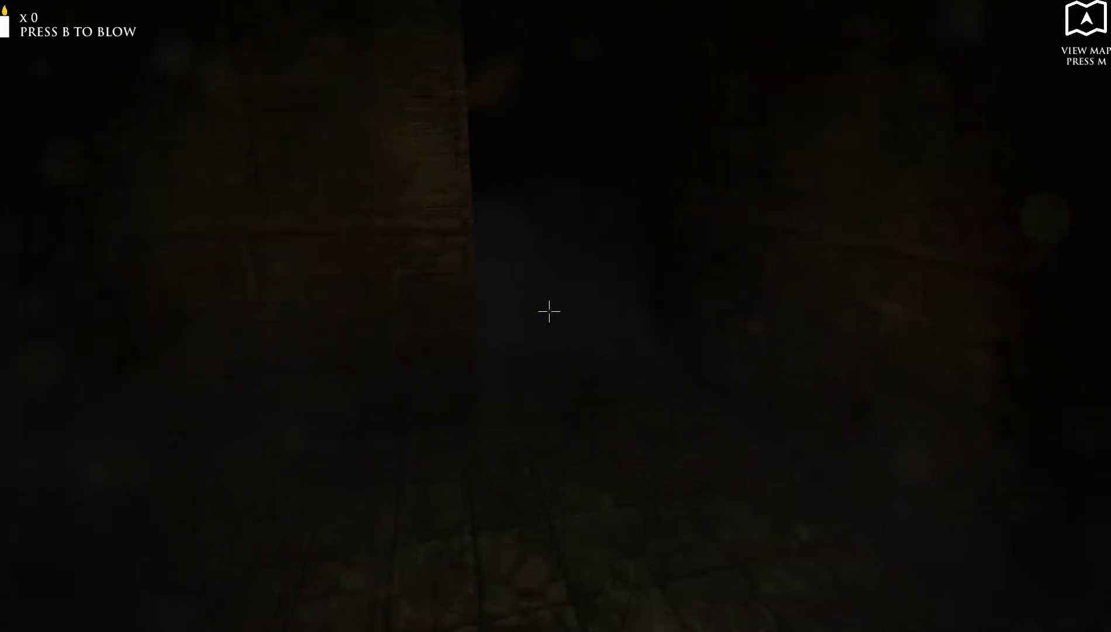
pyautogui.press('w')
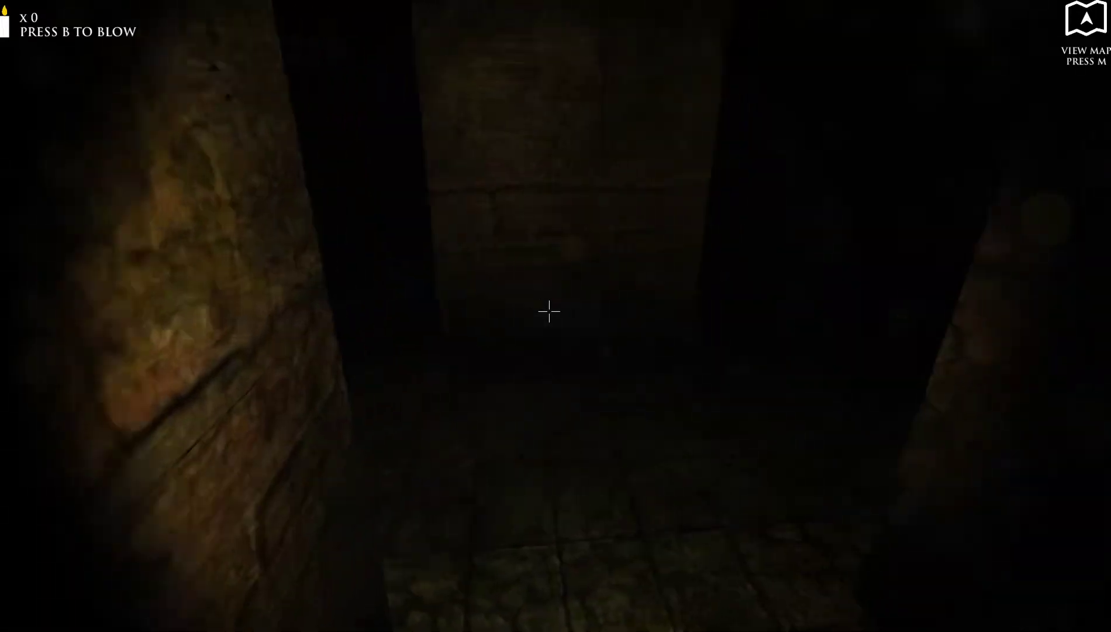
pyautogui.press('w')
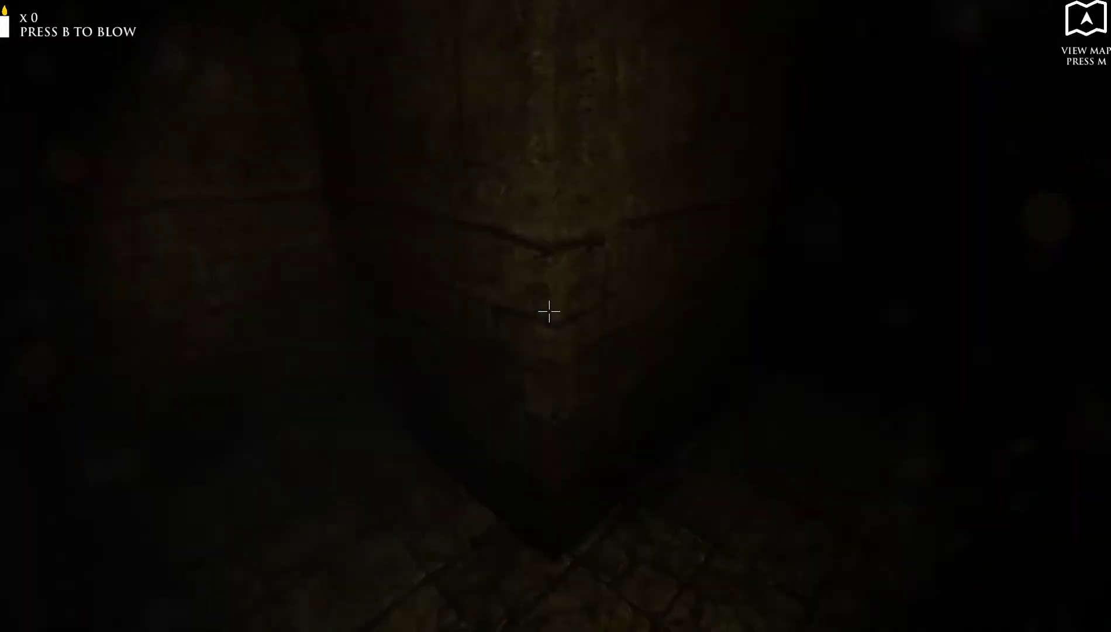
# Step: Walk past the skeleton and painting down the dark corridor as the candle burns out
pyautogui.press('w')
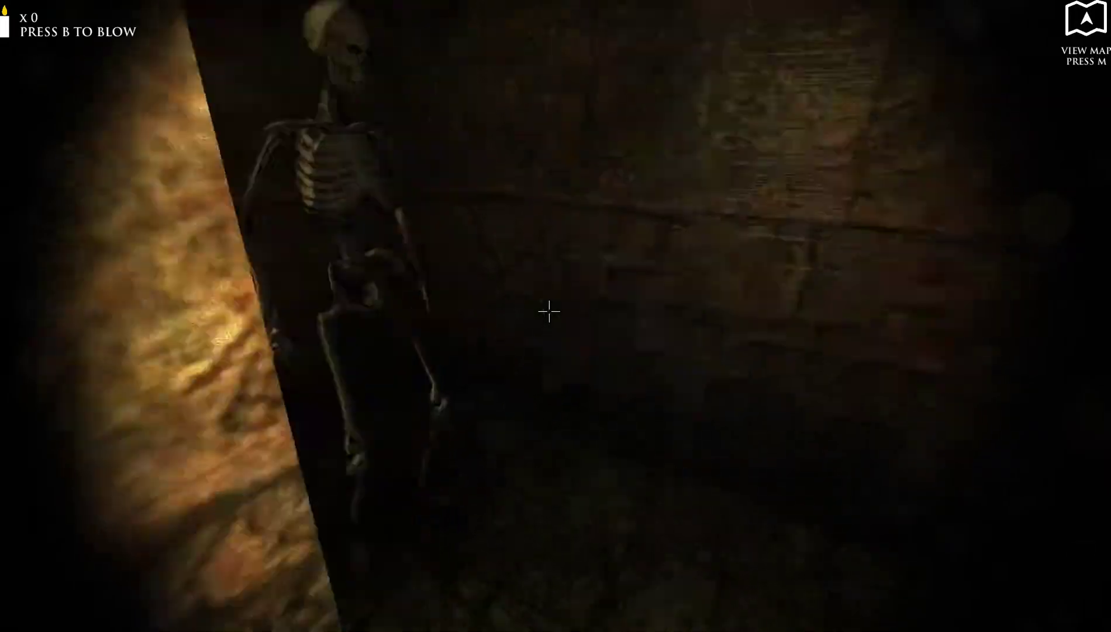
pyautogui.press('w')
pyautogui.press('w')
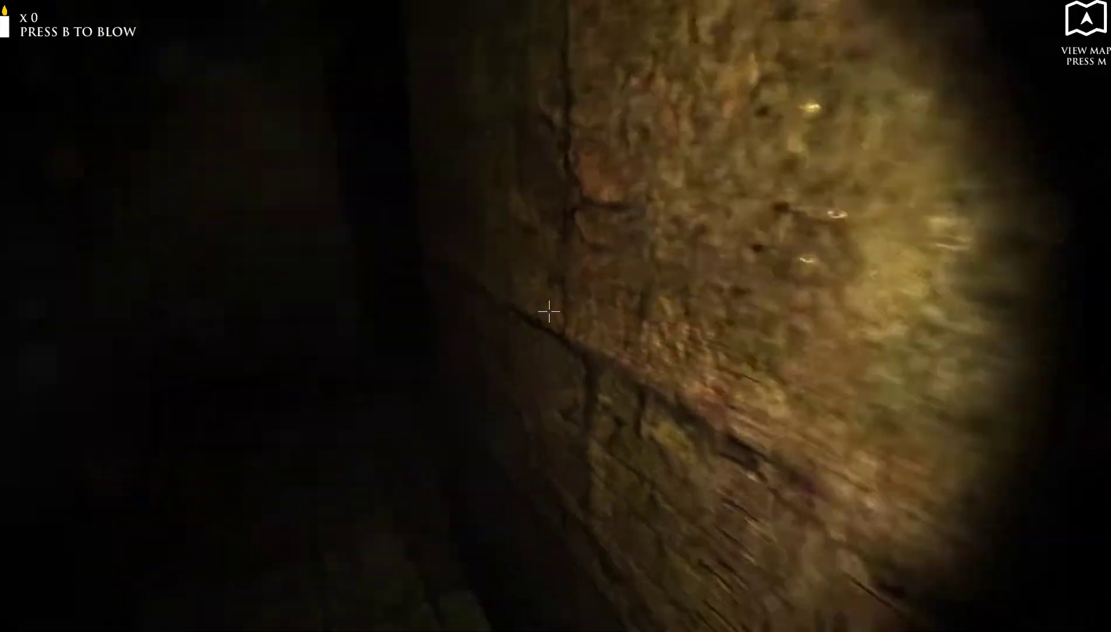
pyautogui.press('w')
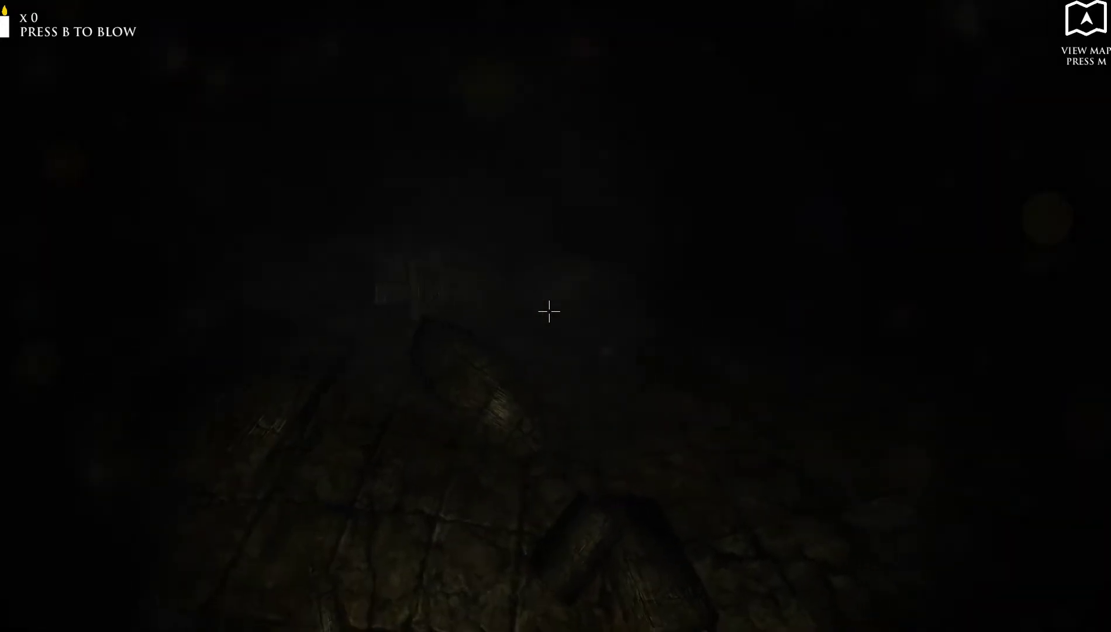
pyautogui.press('w')
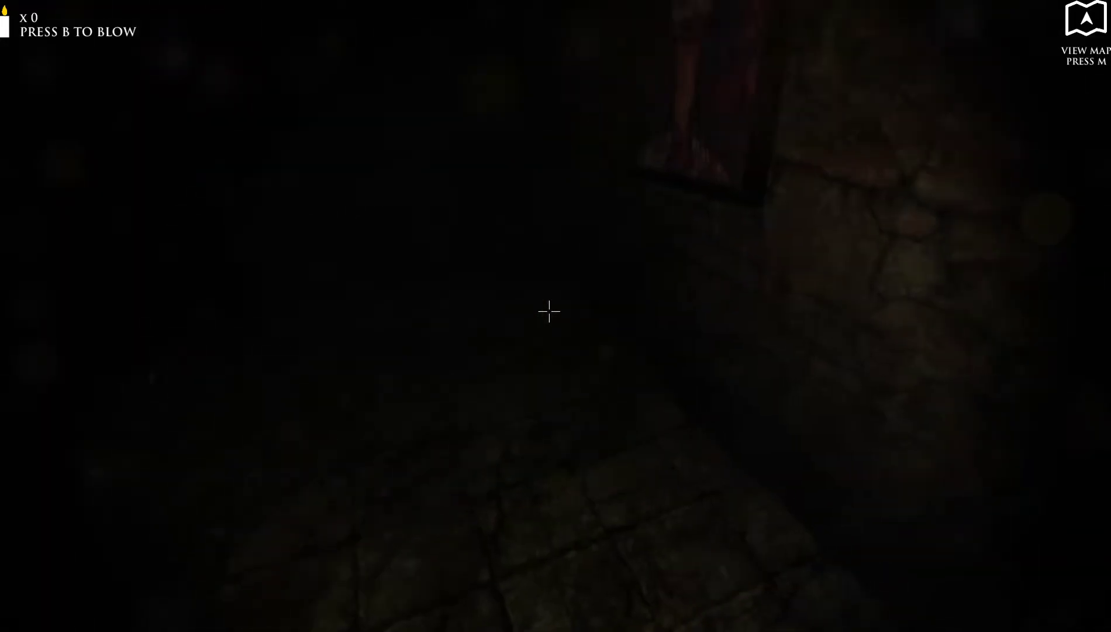
pyautogui.press('w')
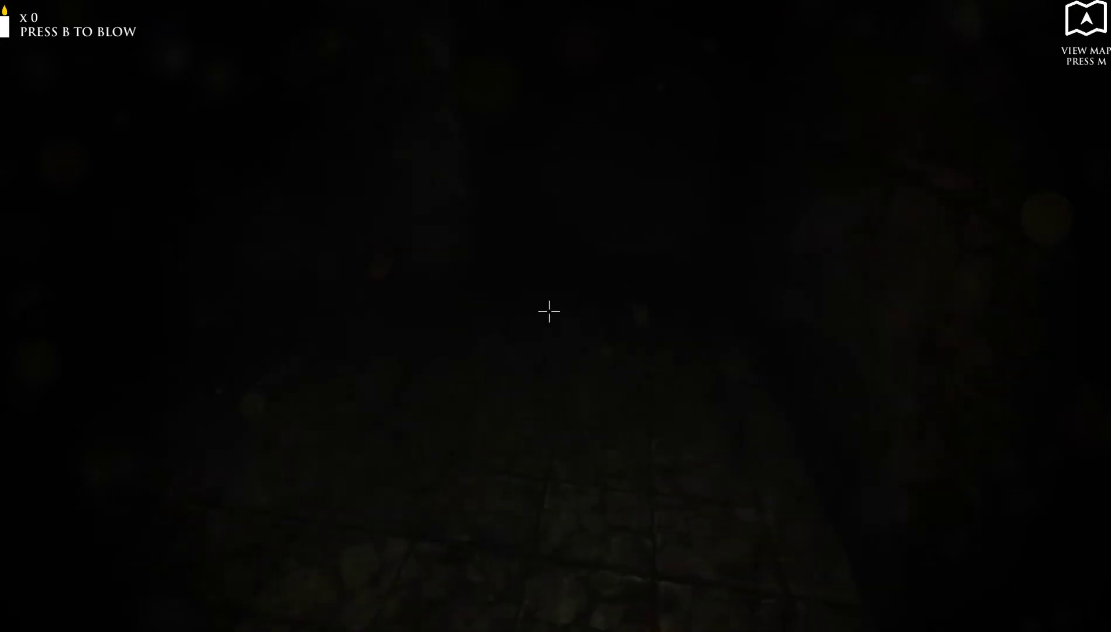
pyautogui.press('w')
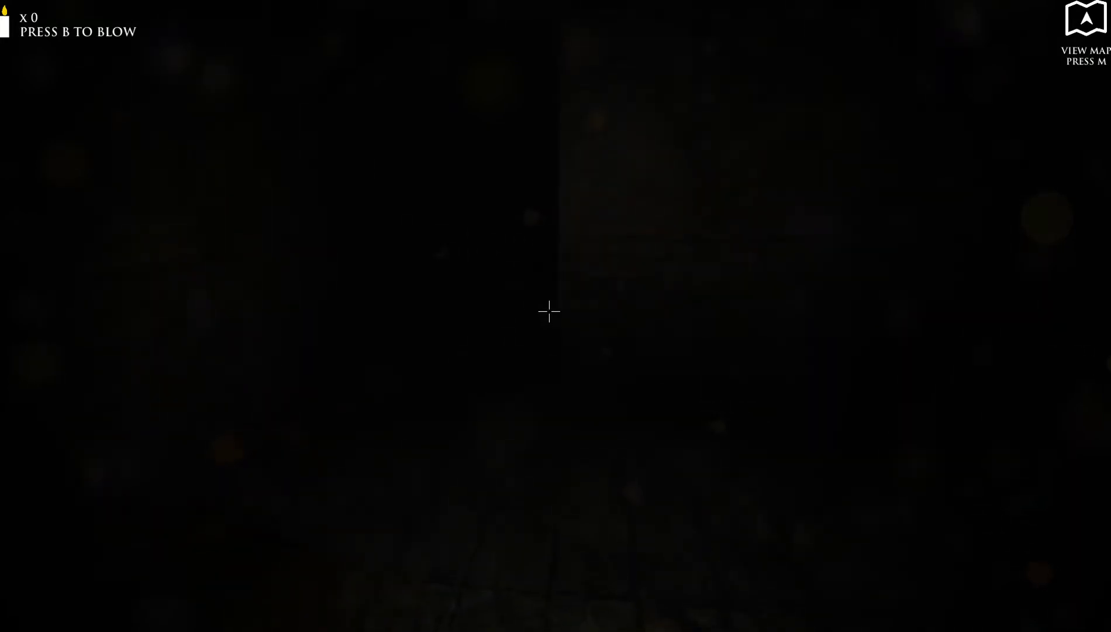
pyautogui.press('w')
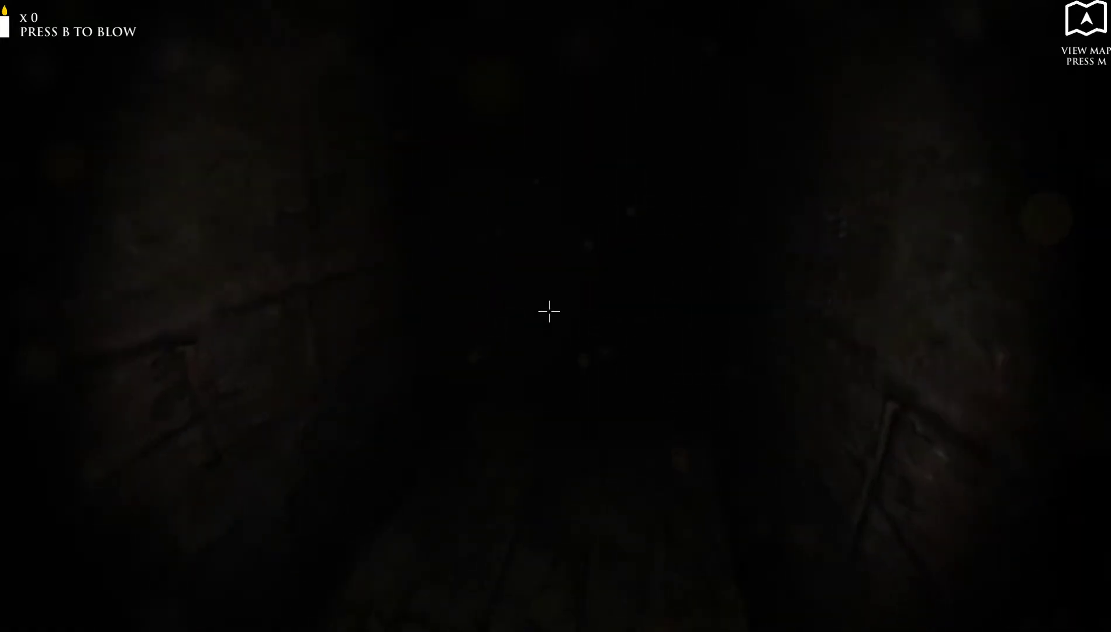
pyautogui.press('w')
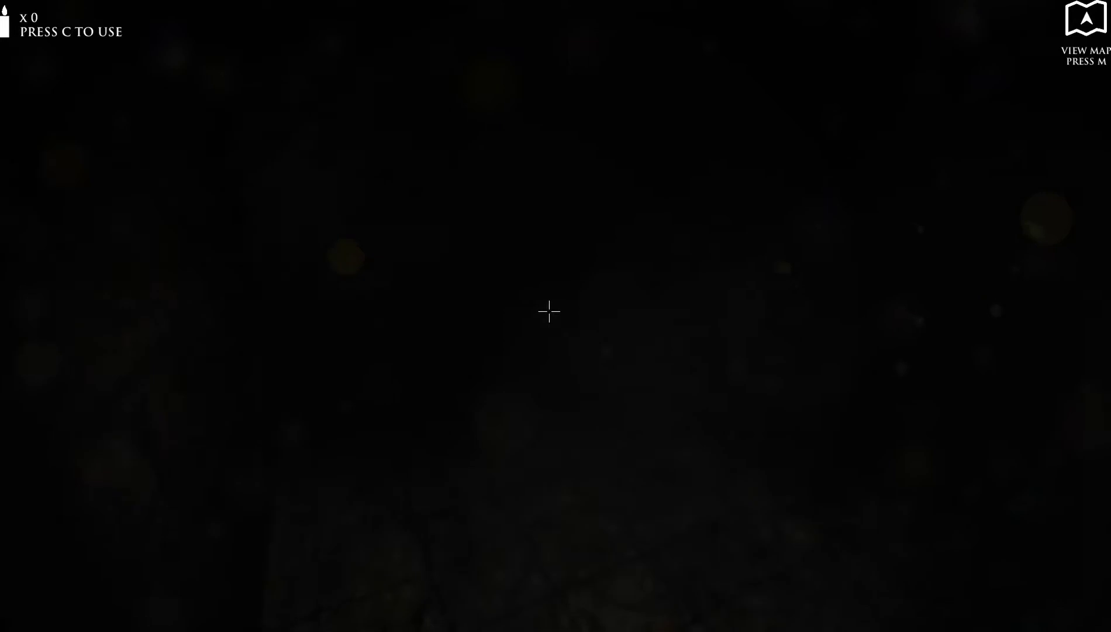
# Step: Grope through the darkness to the wooden chest in the stone corner and begin unlocking it
pyautogui.press('w')
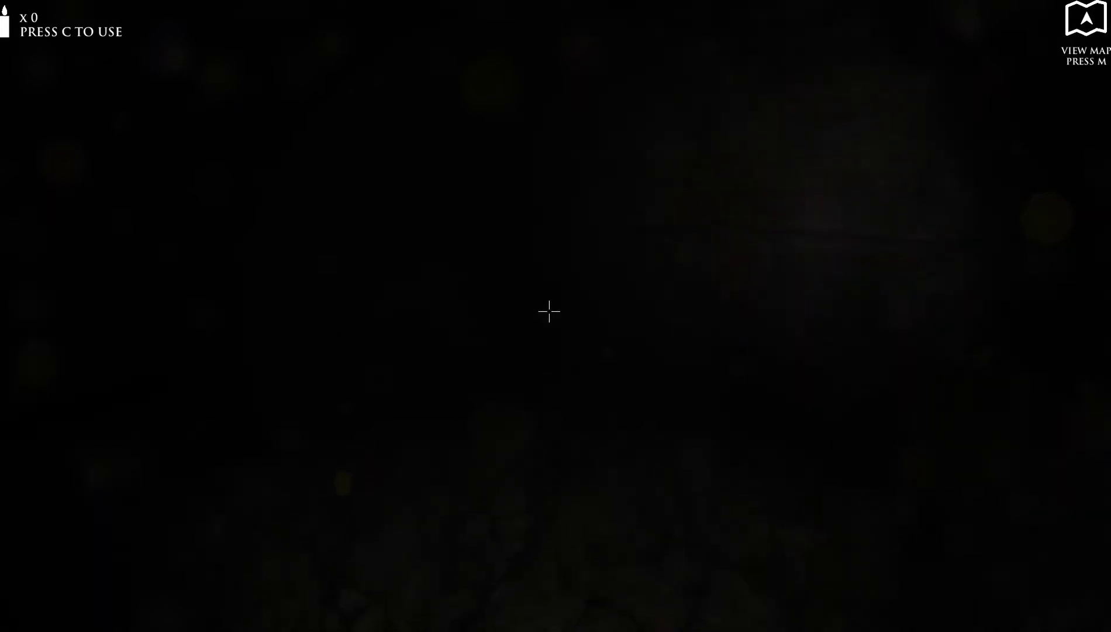
pyautogui.press('w')
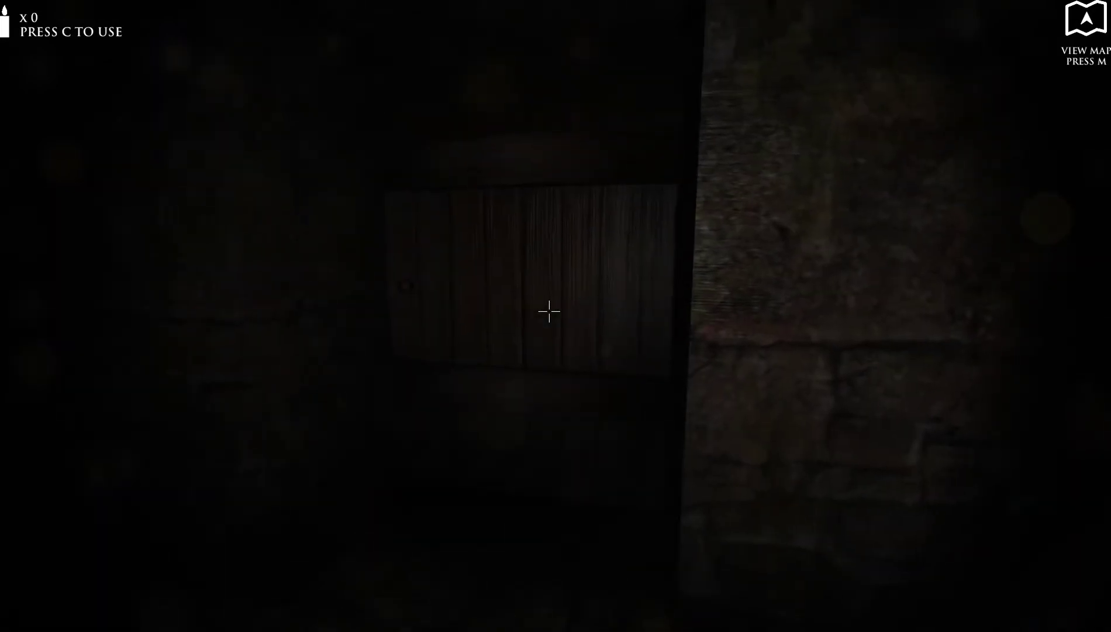
pyautogui.click(549, 311)
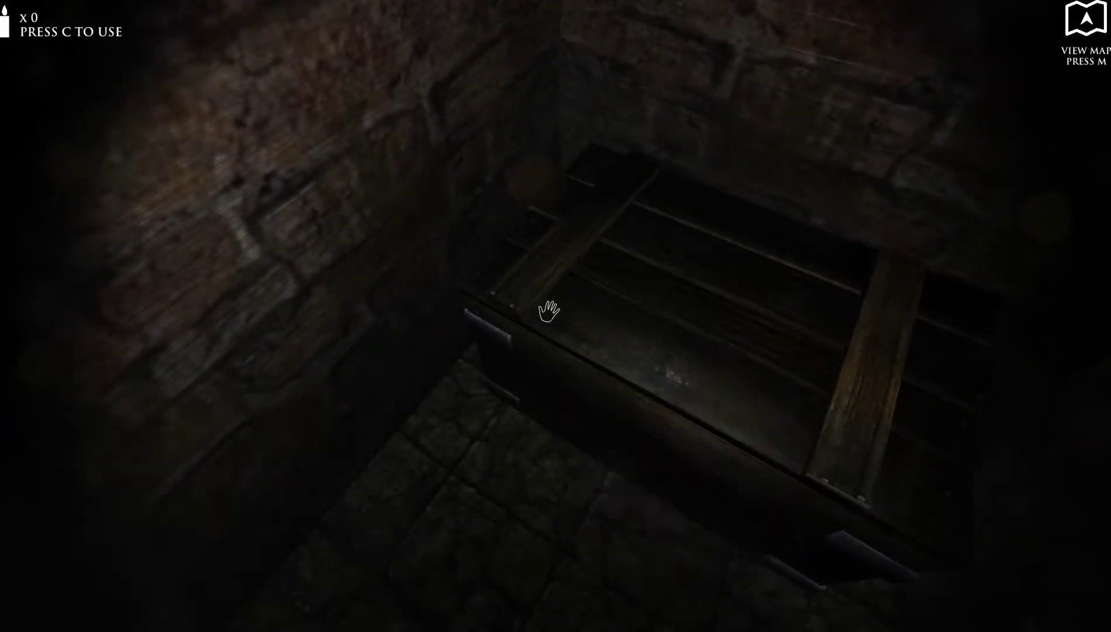
# Step: Unlock the chest to reveal the 'Don't let her find you' note, then open its lid
pyautogui.click(549, 310)
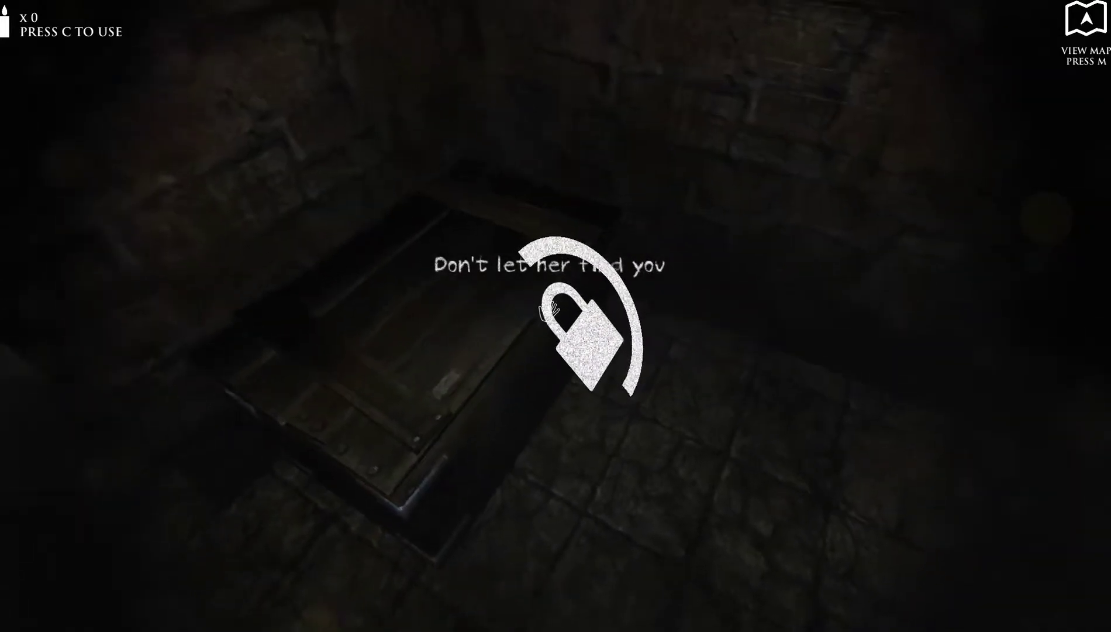
pyautogui.click(549, 311)
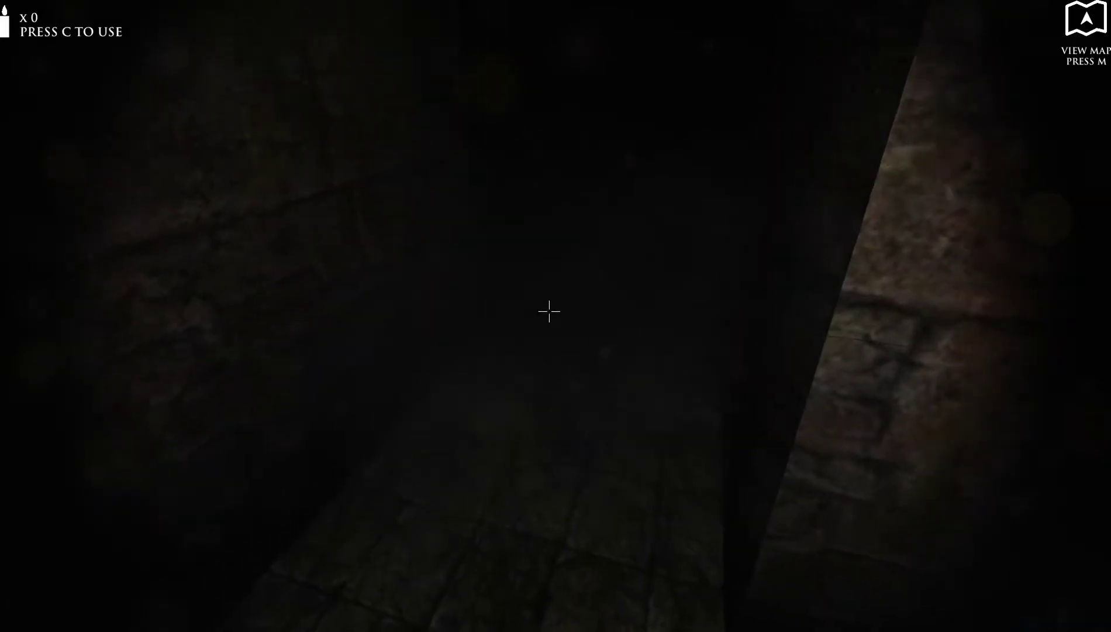
# Step: Walk past the stone wall and lit pillar, glancing at the map's northwest route
pyautogui.press('w')
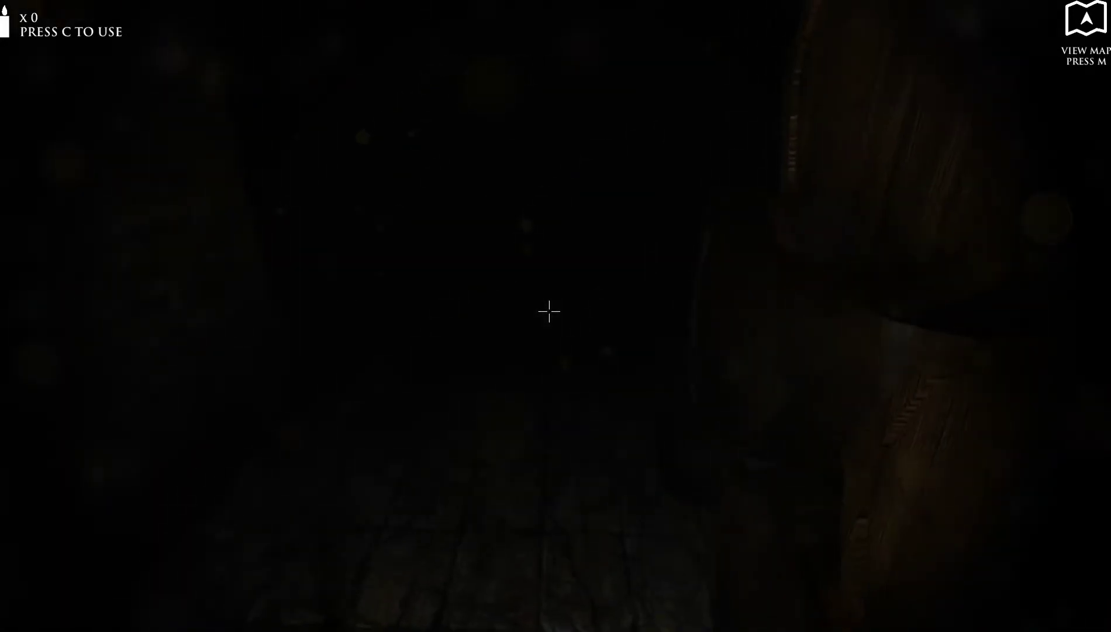
pyautogui.press('w')
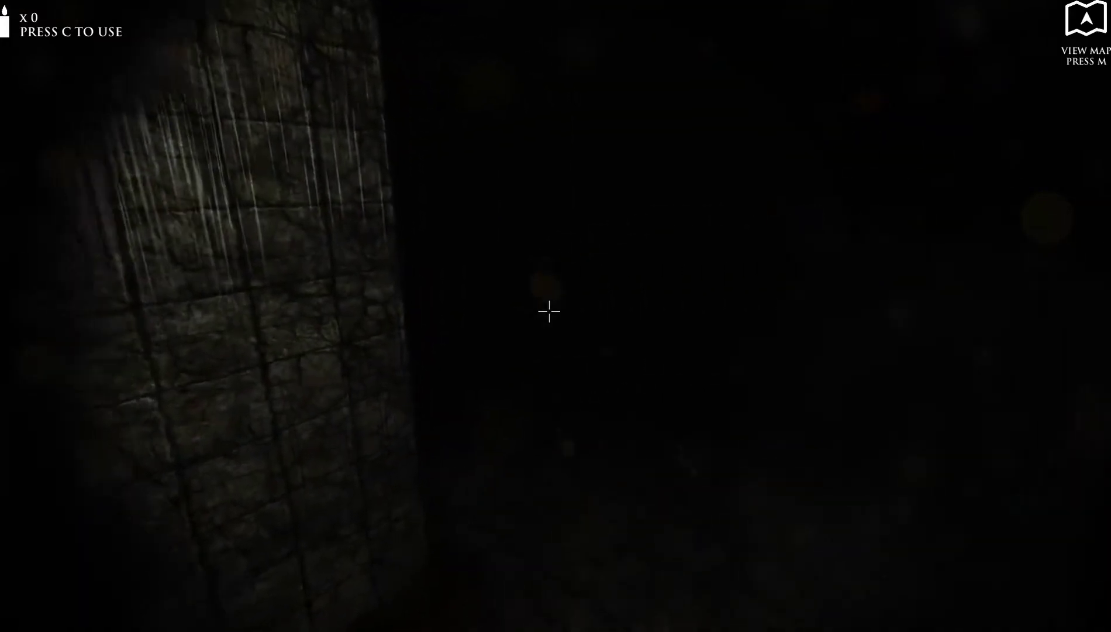
pyautogui.press('m')
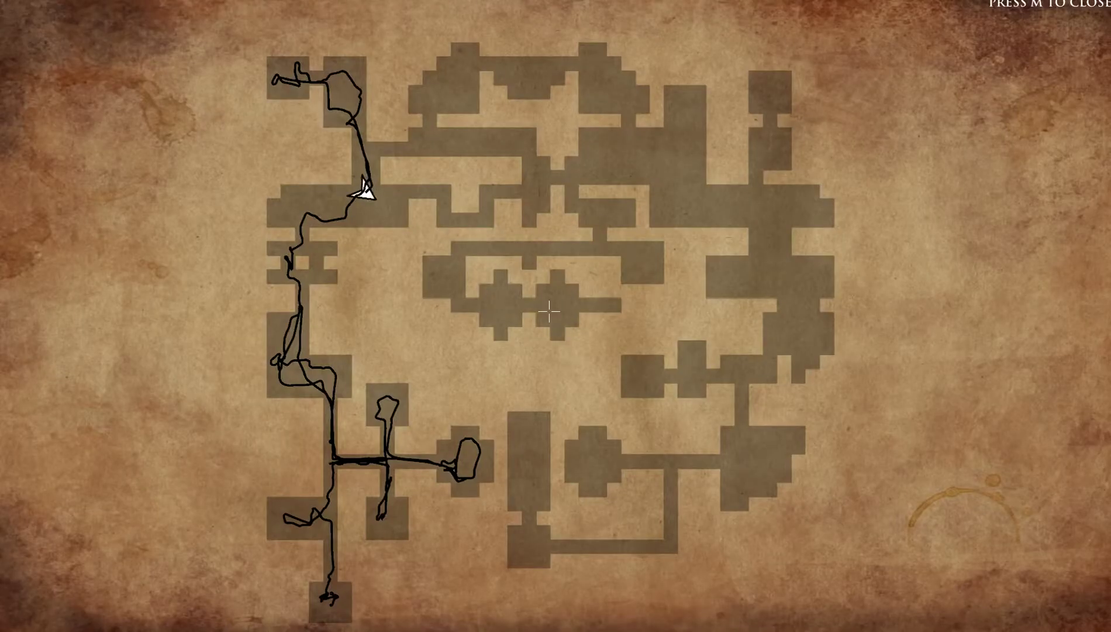
pyautogui.press('m')
pyautogui.press('w')
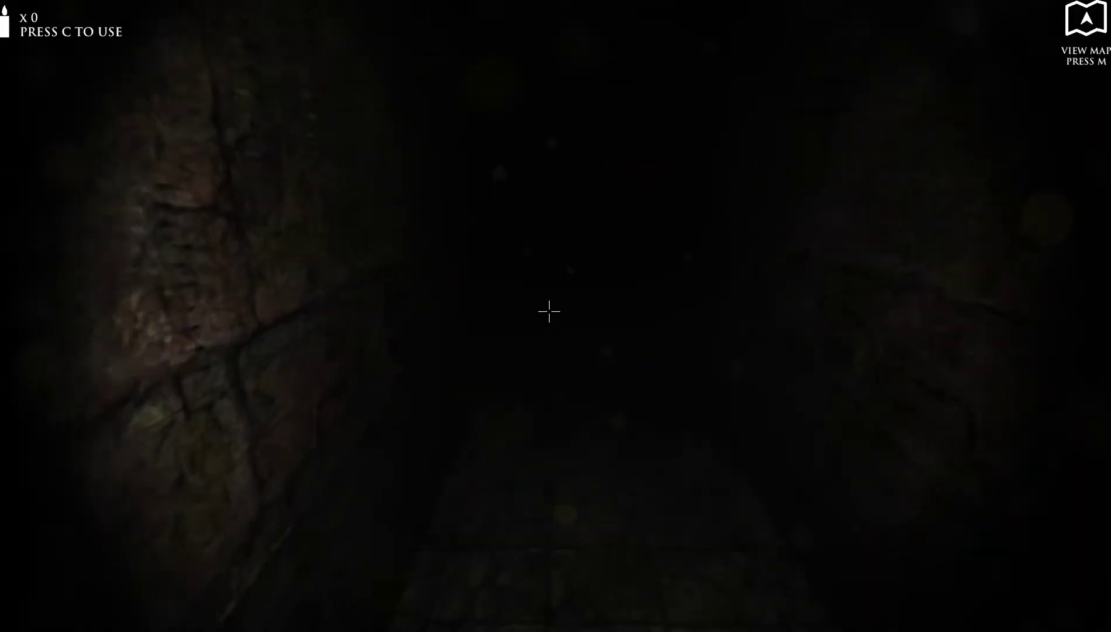
# Step: Walk the beamed corridor past the barrels and check the map's eastward route
pyautogui.press('w')
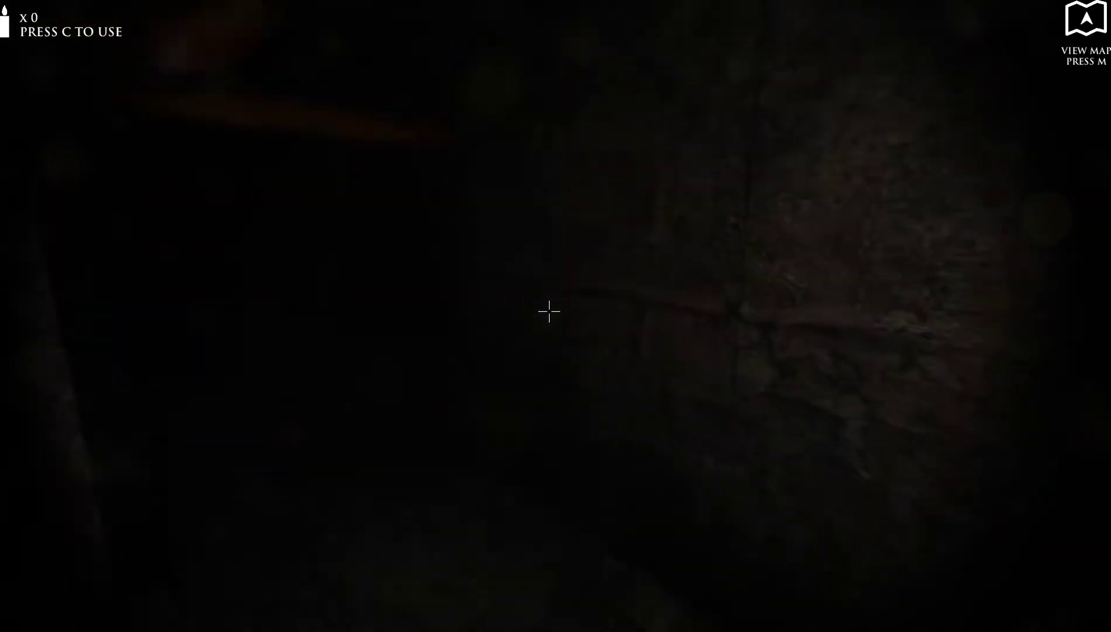
pyautogui.press('w')
pyautogui.press('w')
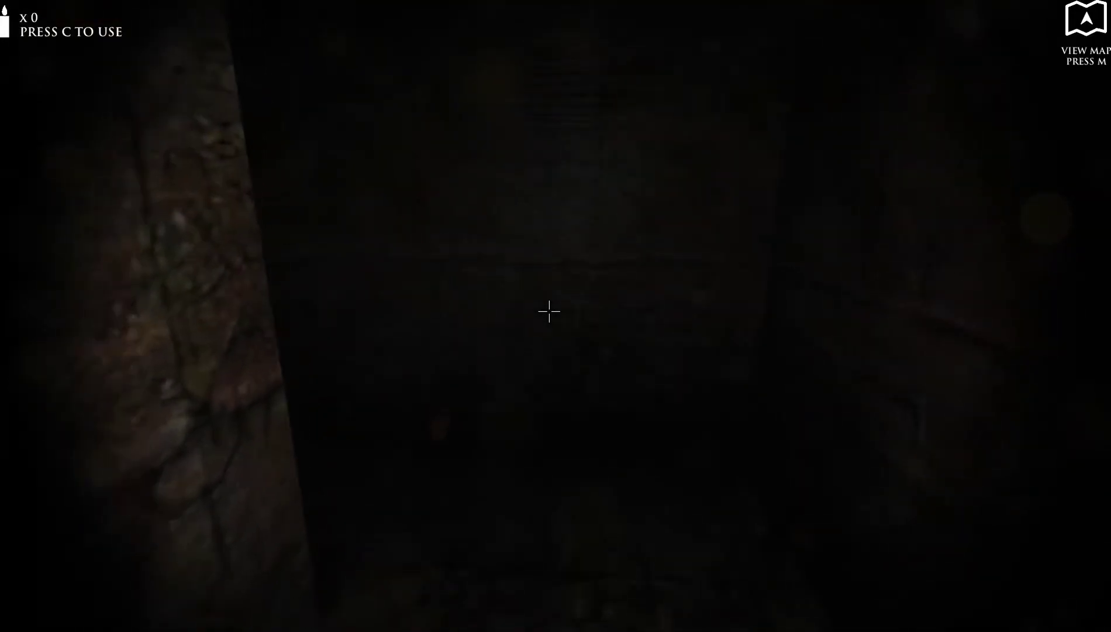
pyautogui.press('w')
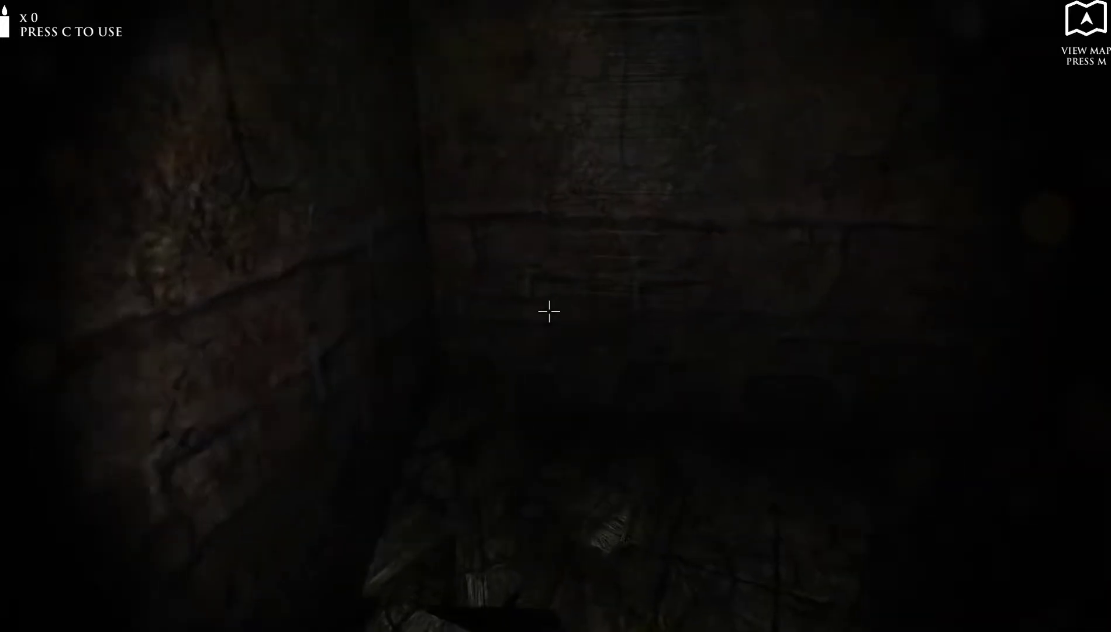
pyautogui.press('w')
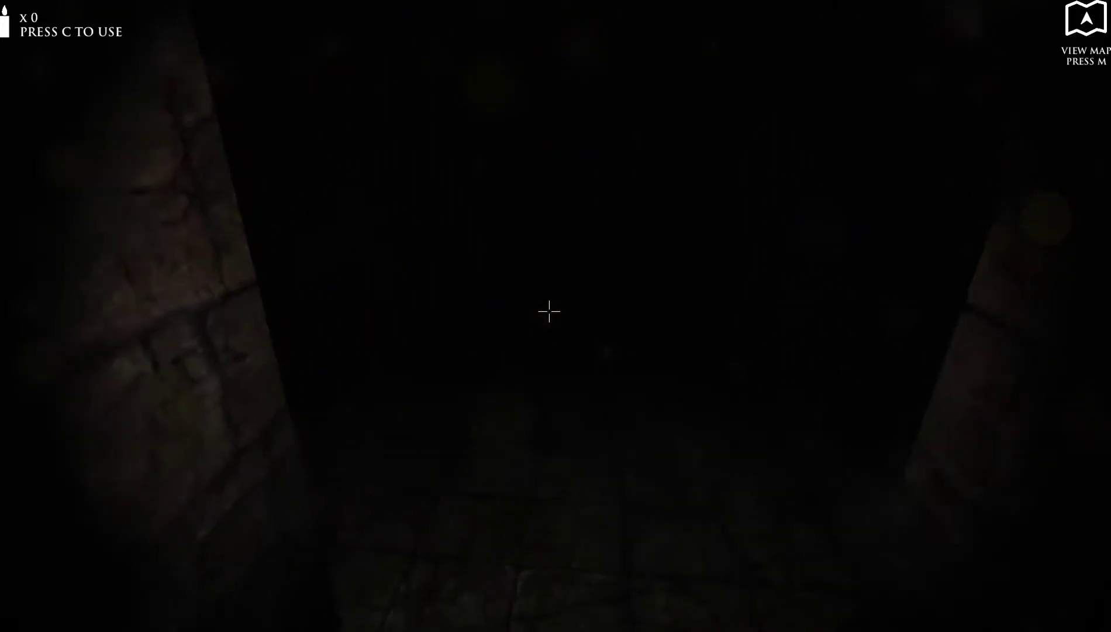
pyautogui.press('w')
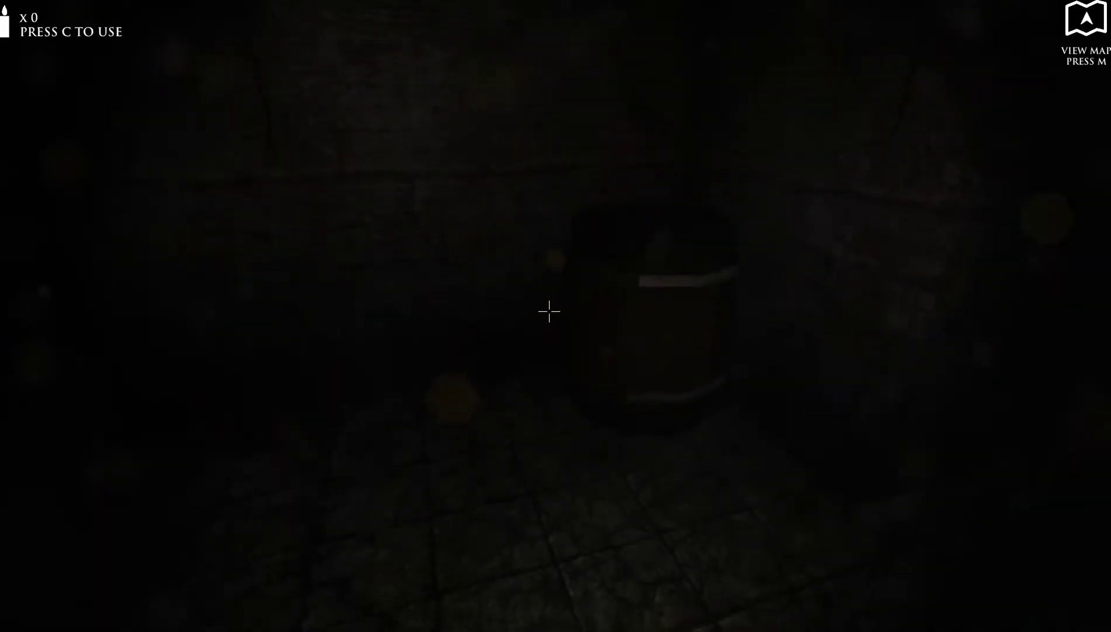
pyautogui.press('m')
pyautogui.press('m')
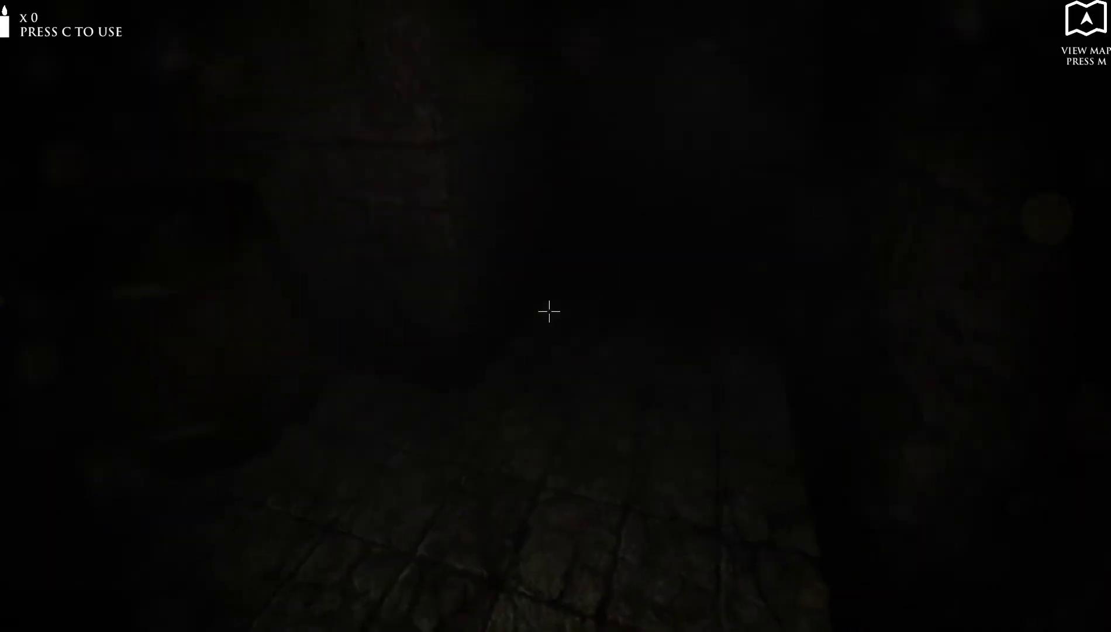
pyautogui.press('m')
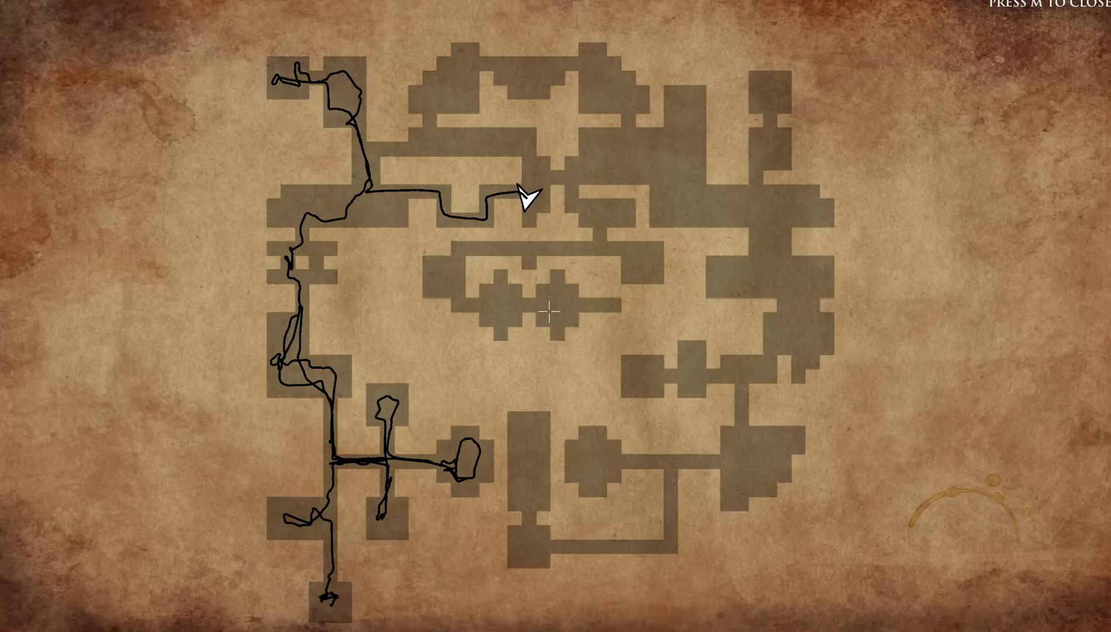
# Step: Check the map, then turn right into the dark corridor
pyautogui.press('m')
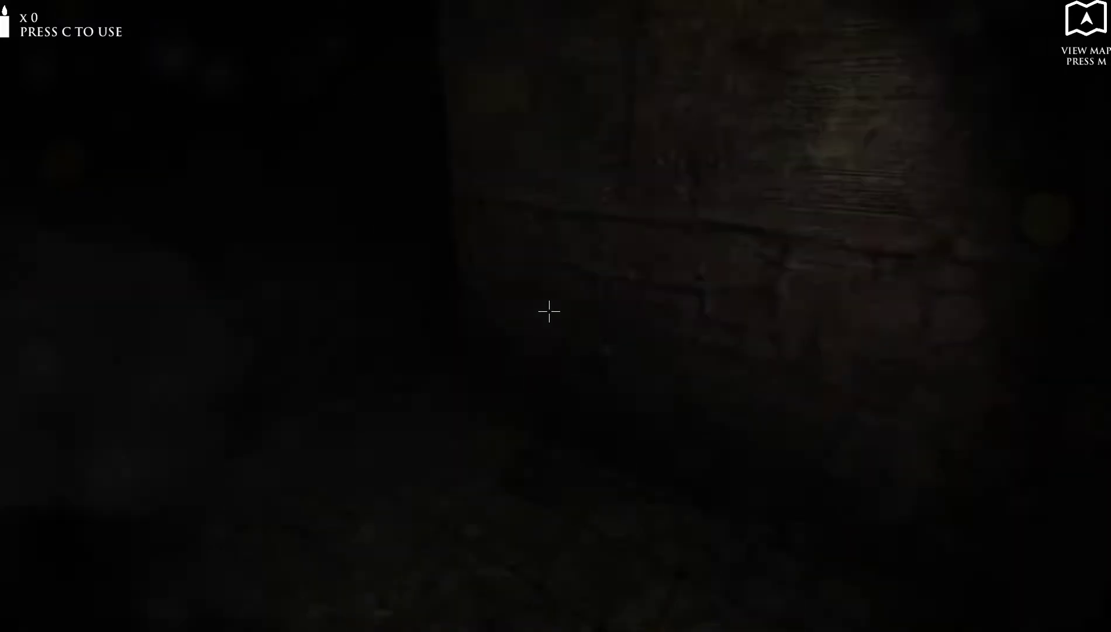
pyautogui.press('m')
pyautogui.press('m')
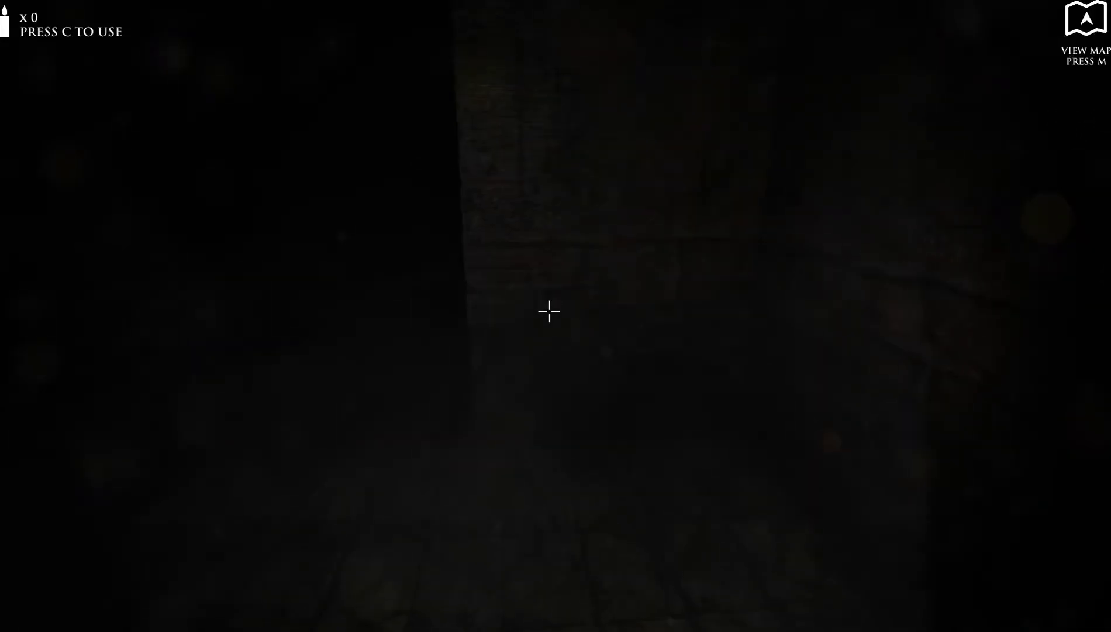
pyautogui.press('w')
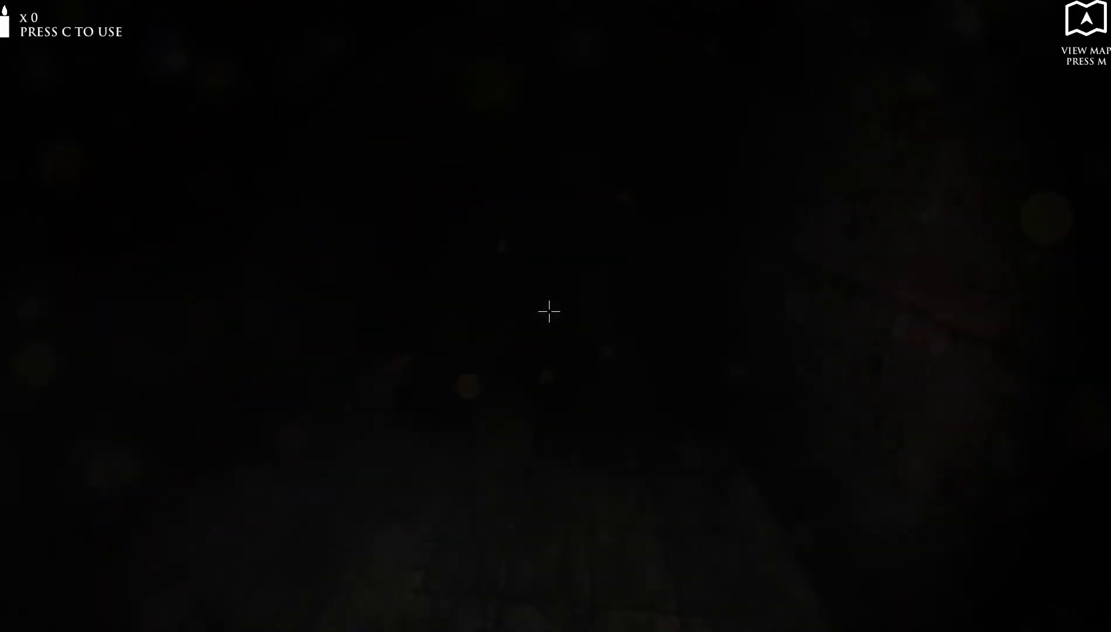
pyautogui.press('m')
pyautogui.press('m')
pyautogui.press('w')
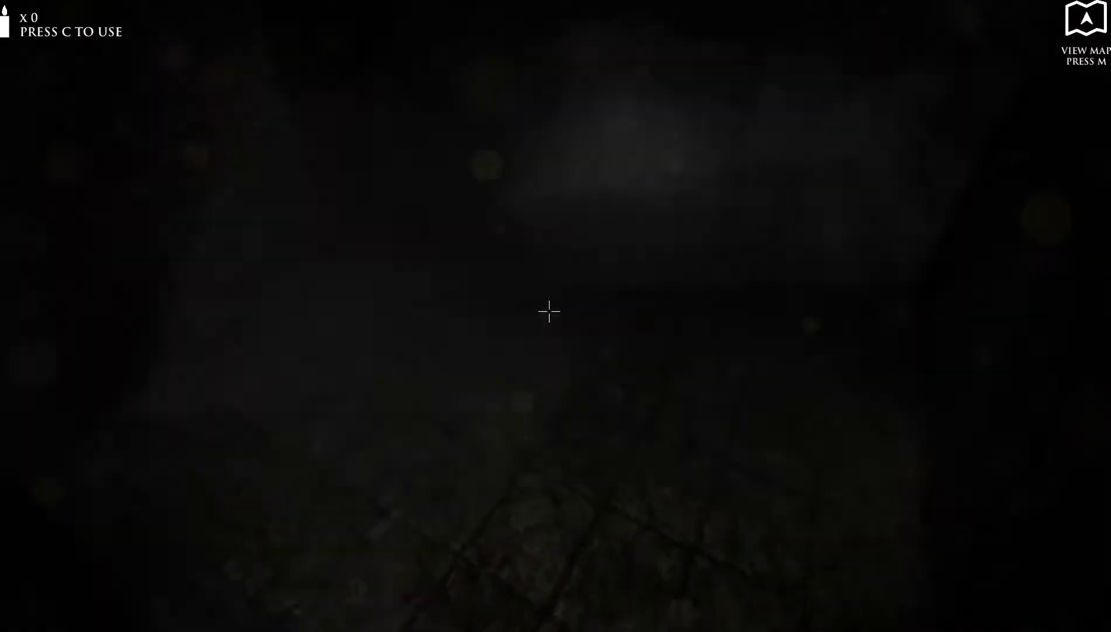
# Step: Walk past the skeleton and the lit brick wall into the open area
pyautogui.press('w')
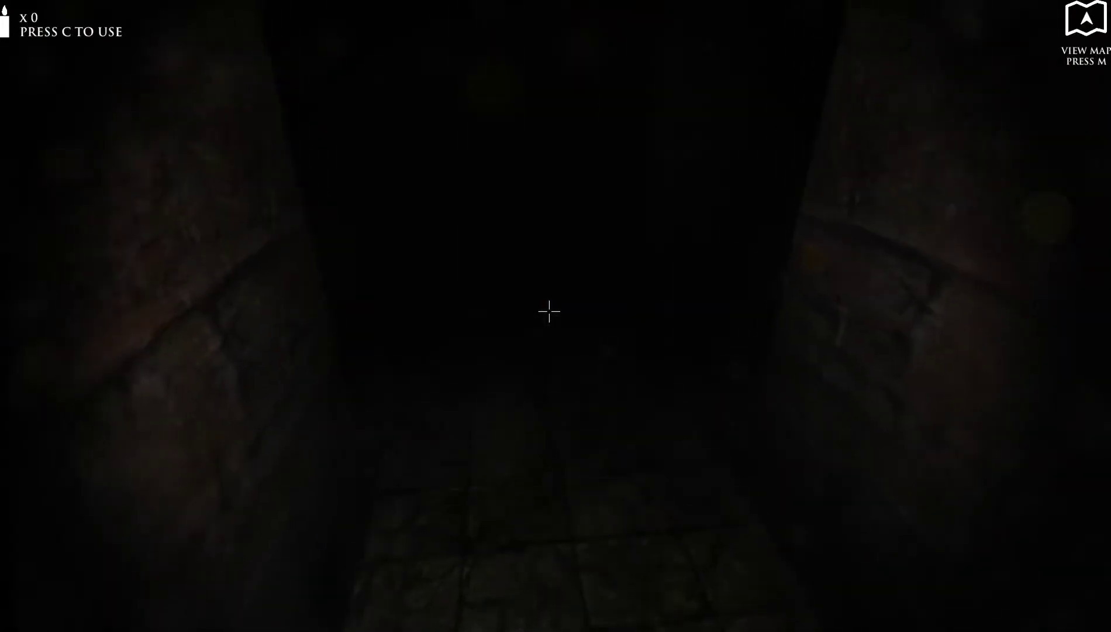
pyautogui.press('w')
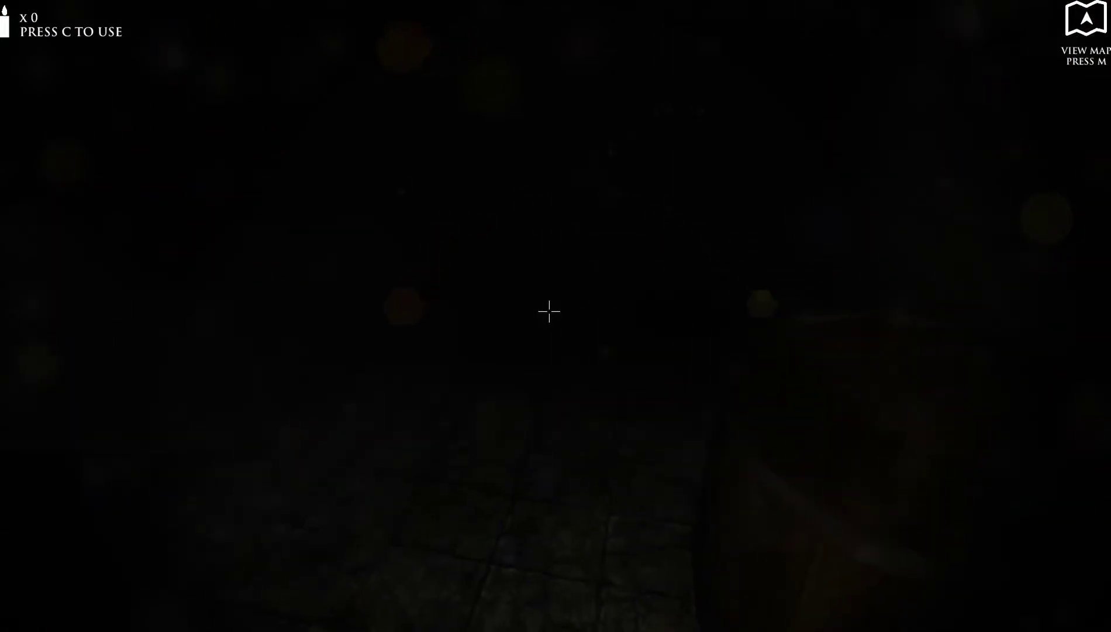
pyautogui.press('w')
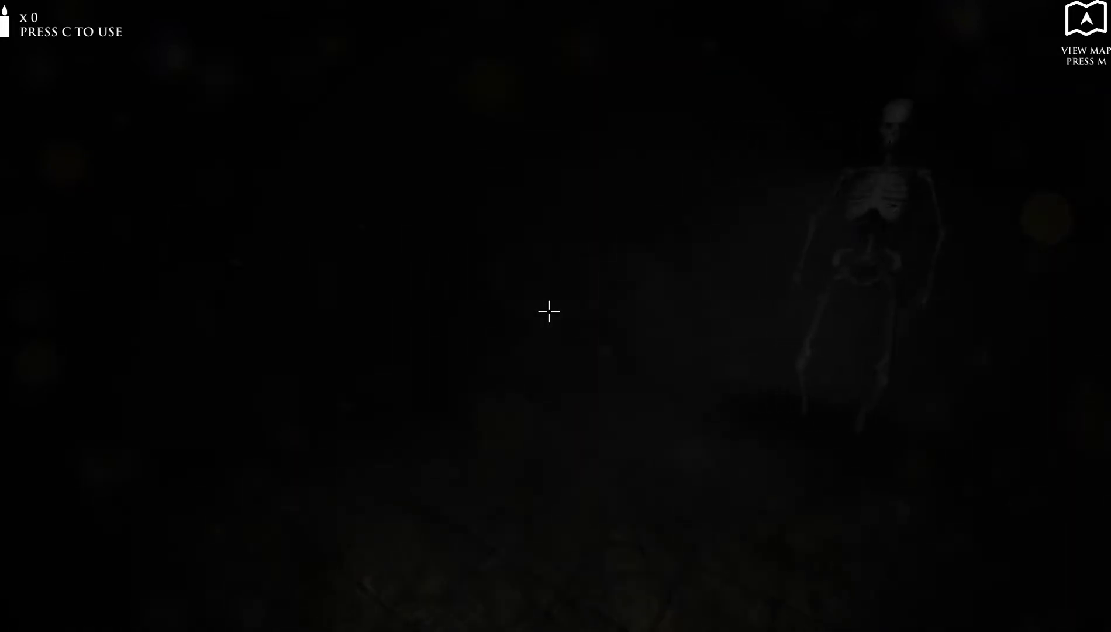
pyautogui.moveTo(549, 311); pyautogui.dragTo(548, 311)
pyautogui.press('w')
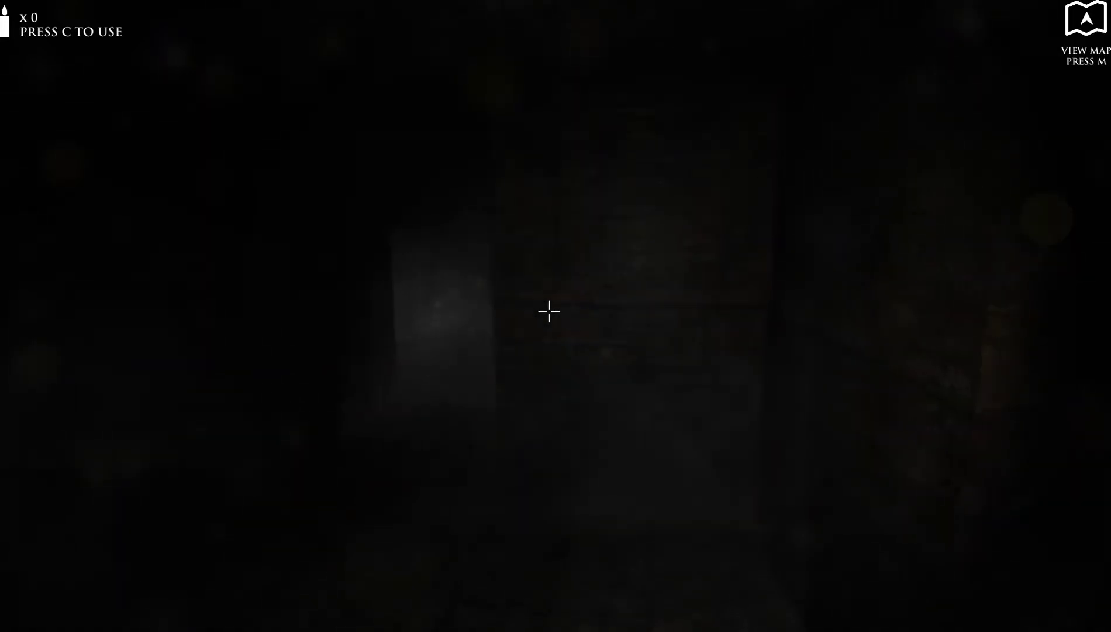
pyautogui.press('w')
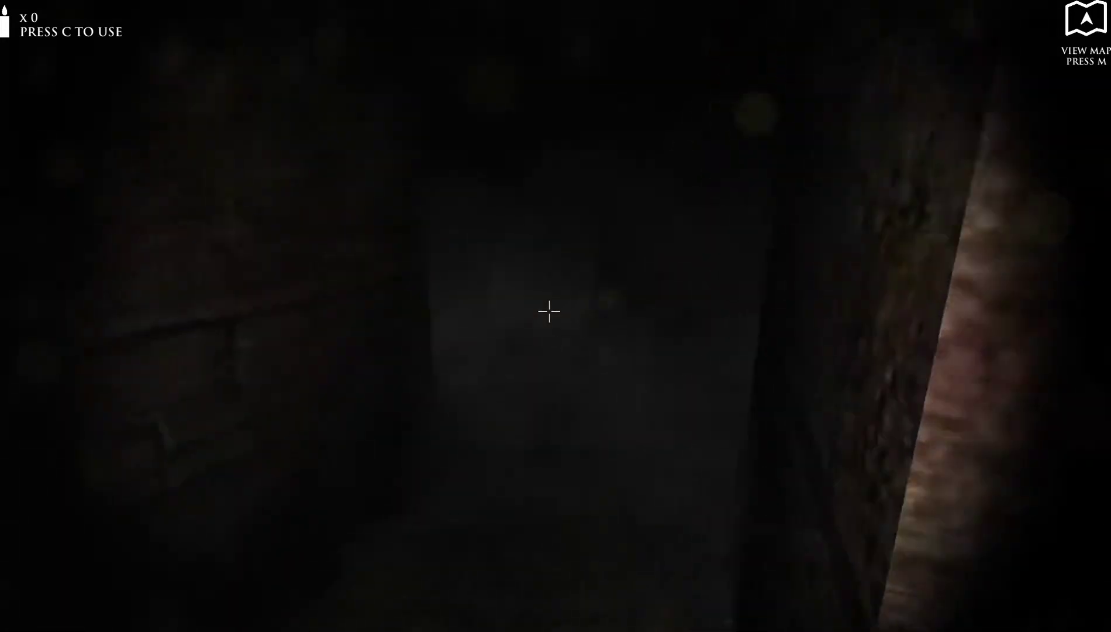
pyautogui.press('w')
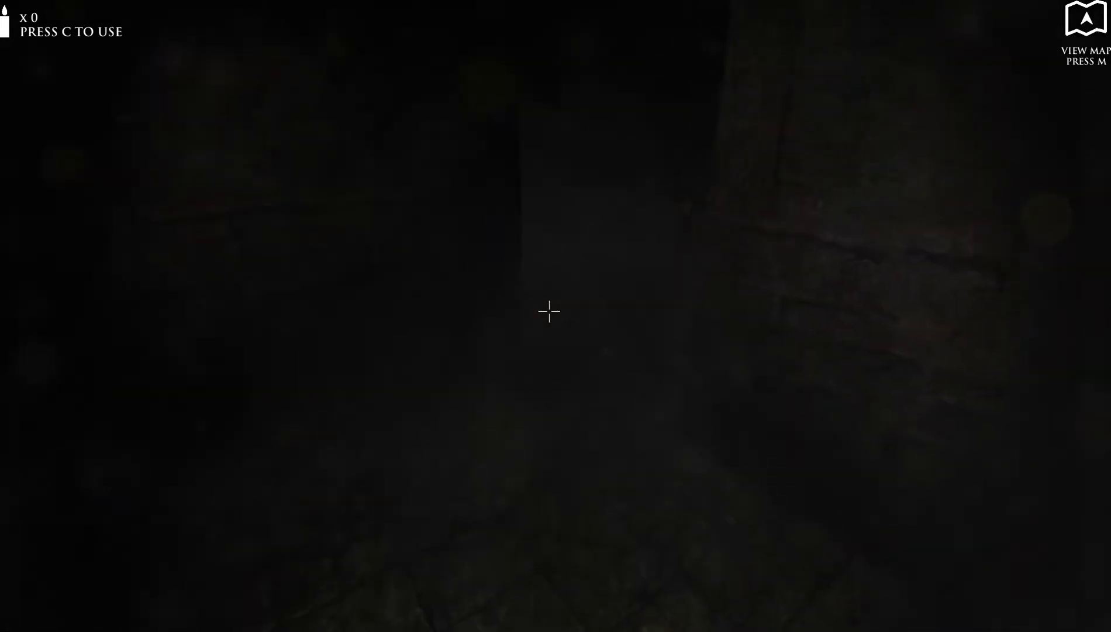
pyautogui.press('w')
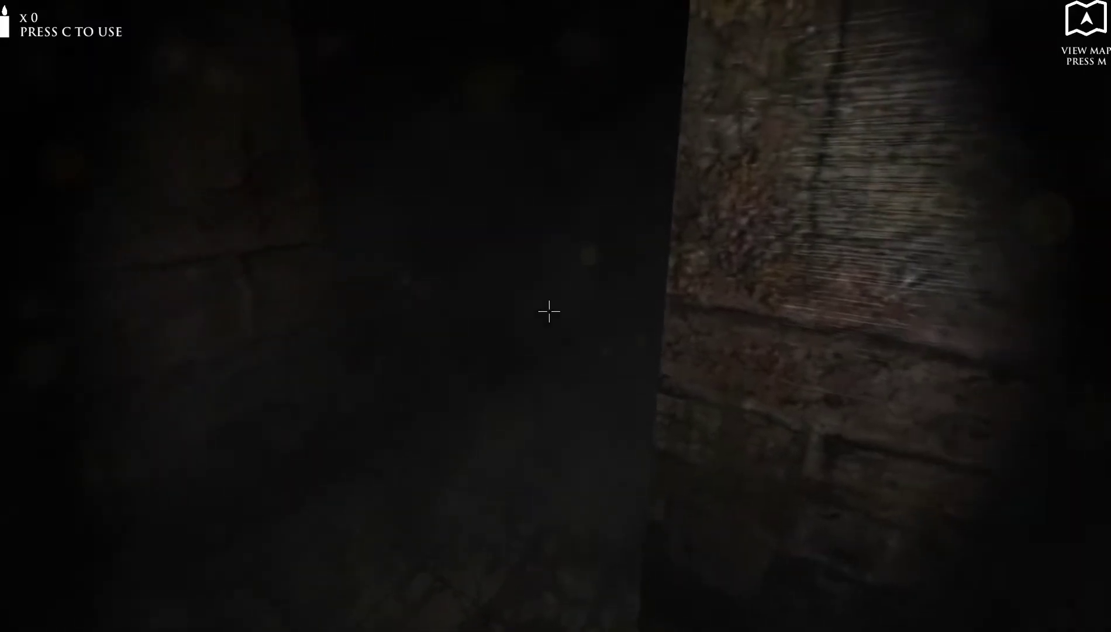
# Step: Check the map, then walk through the dark room past the lit wall to the book shelf
pyautogui.press('m')
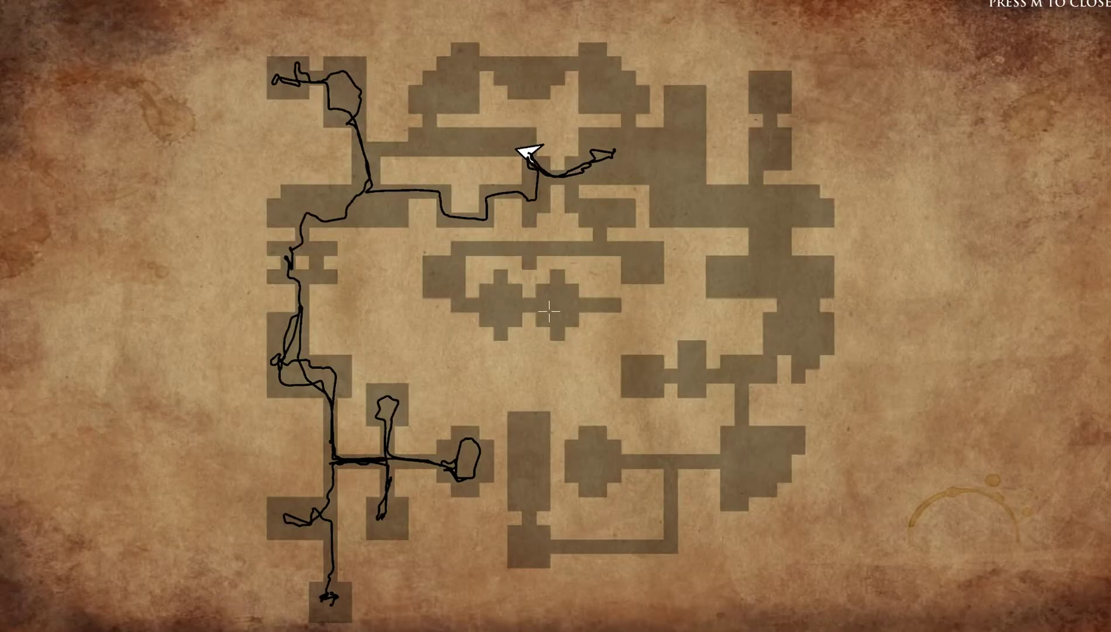
pyautogui.press('m')
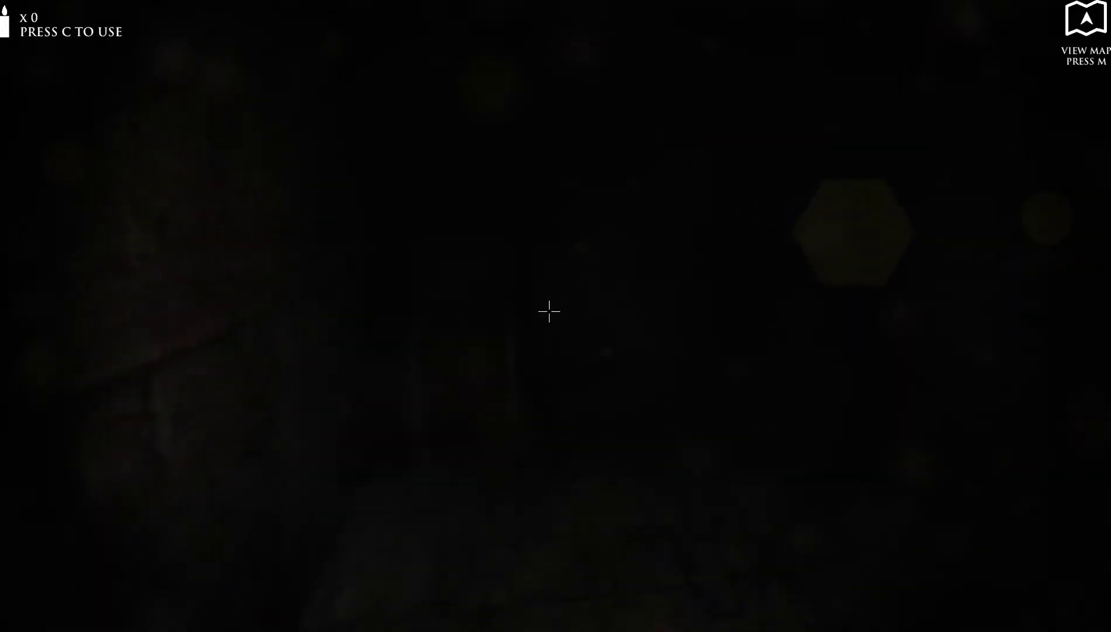
pyautogui.press('w')
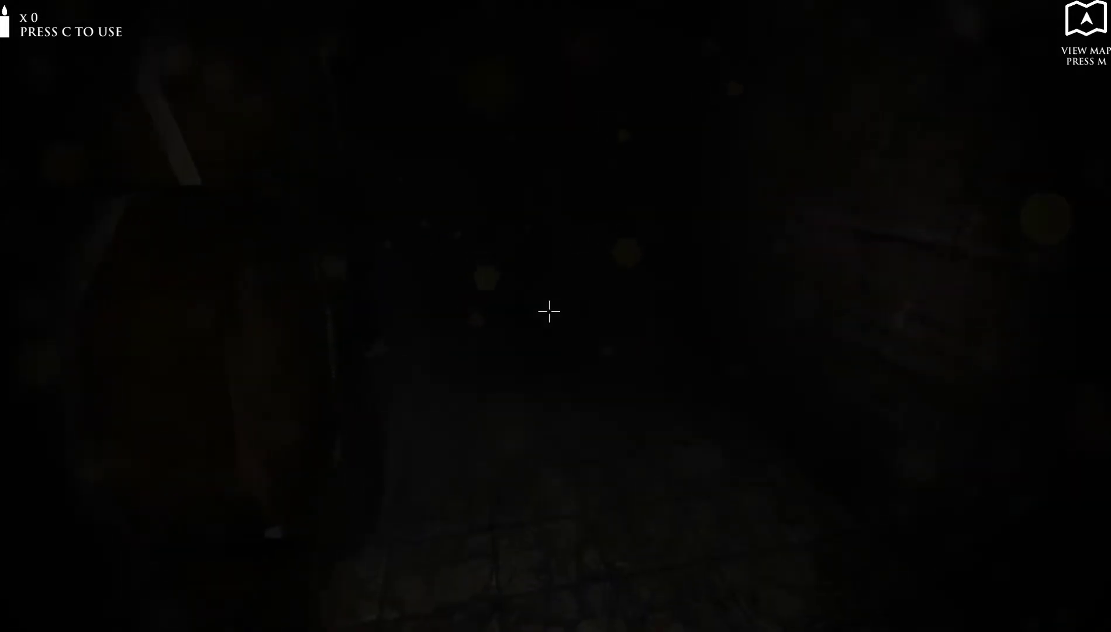
pyautogui.press('w')
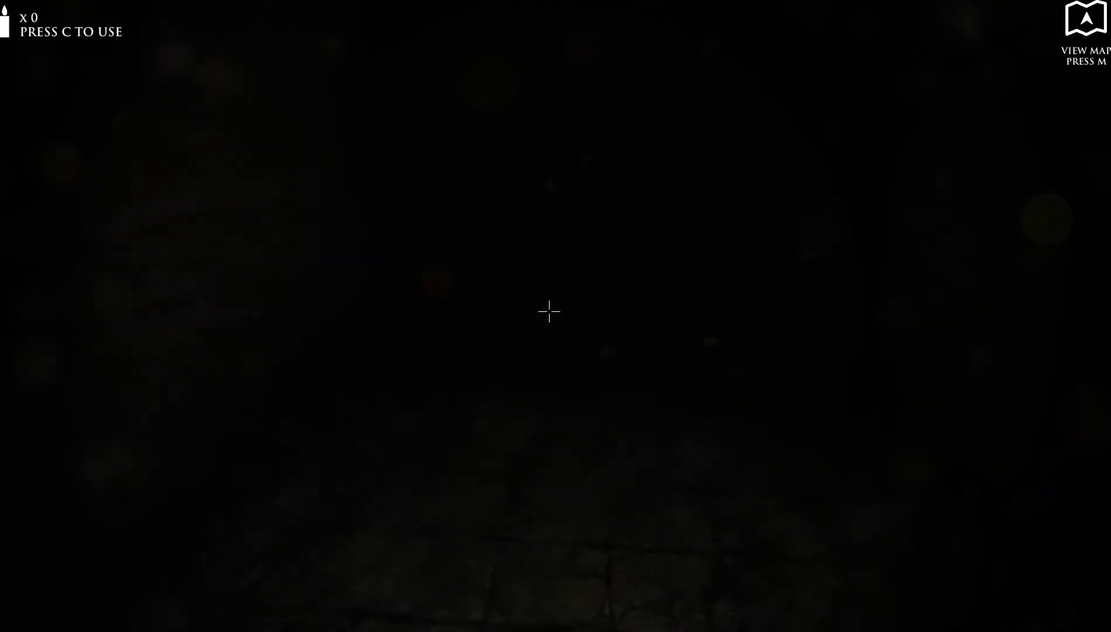
pyautogui.press('w')
pyautogui.press('w')
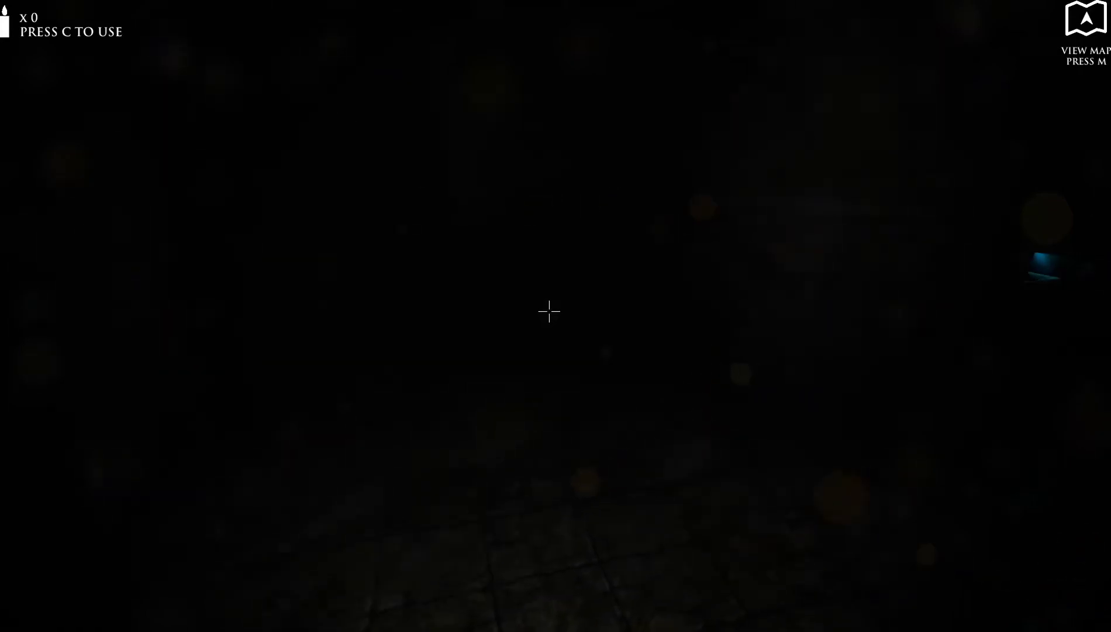
pyautogui.press('w')
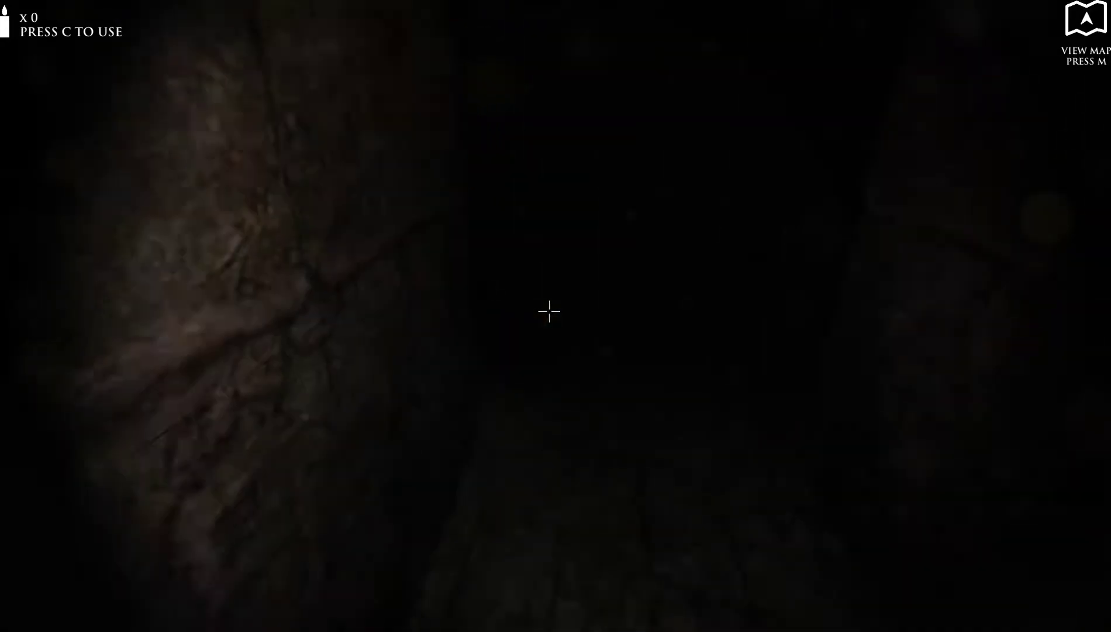
pyautogui.press('w')
pyautogui.press('w')
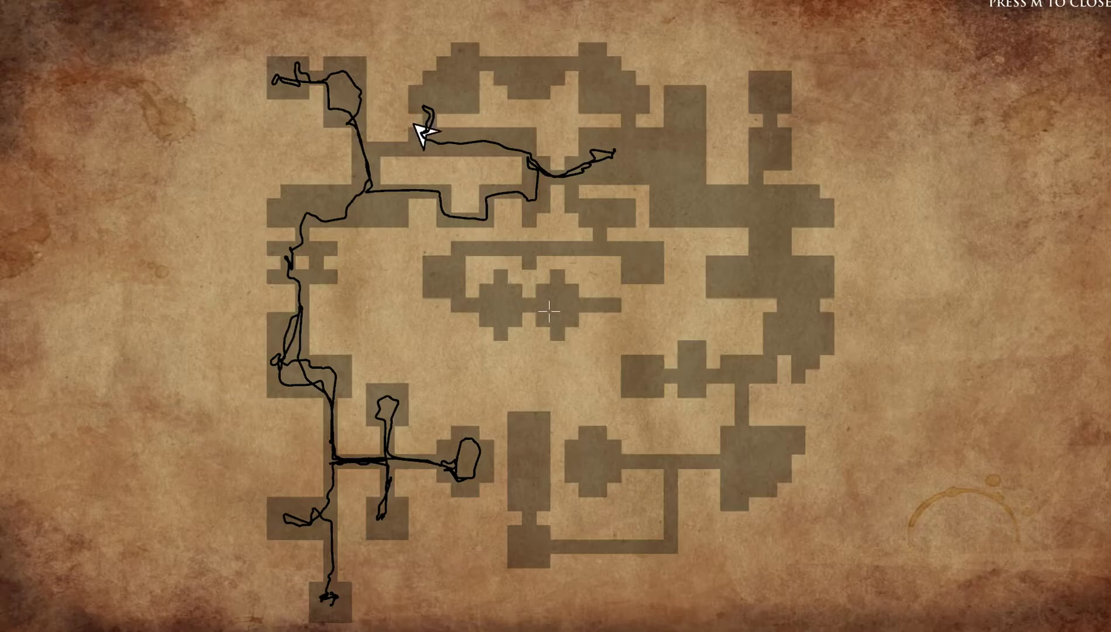
# Step: Head east, checking the map twice, then walk past the pillar along the dark corridor
pyautogui.press('m')
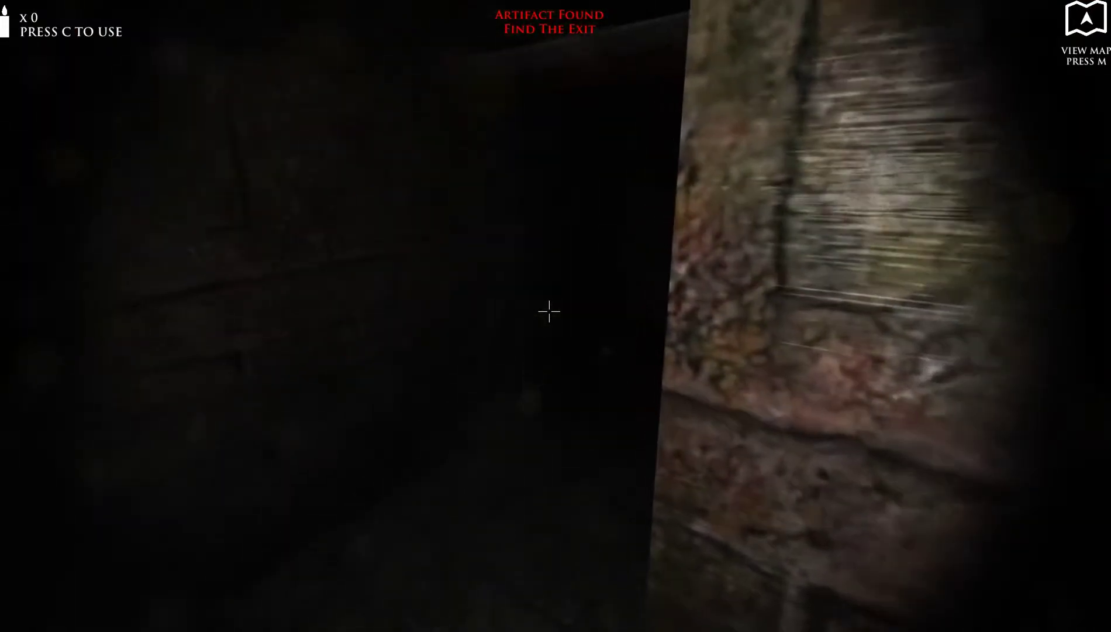
pyautogui.press('m')
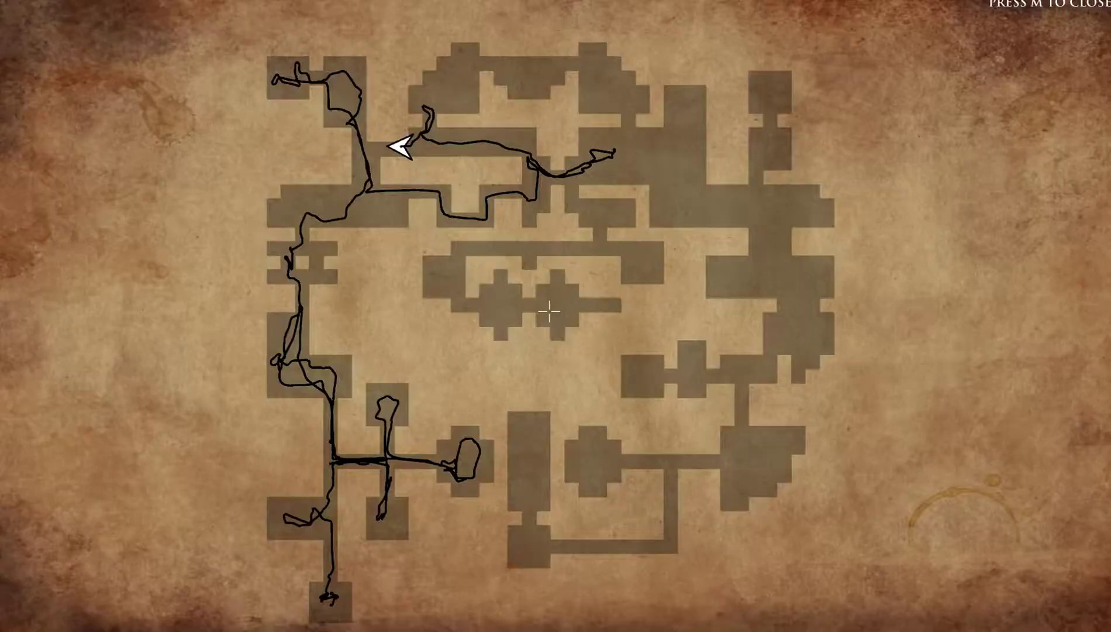
pyautogui.press('m')
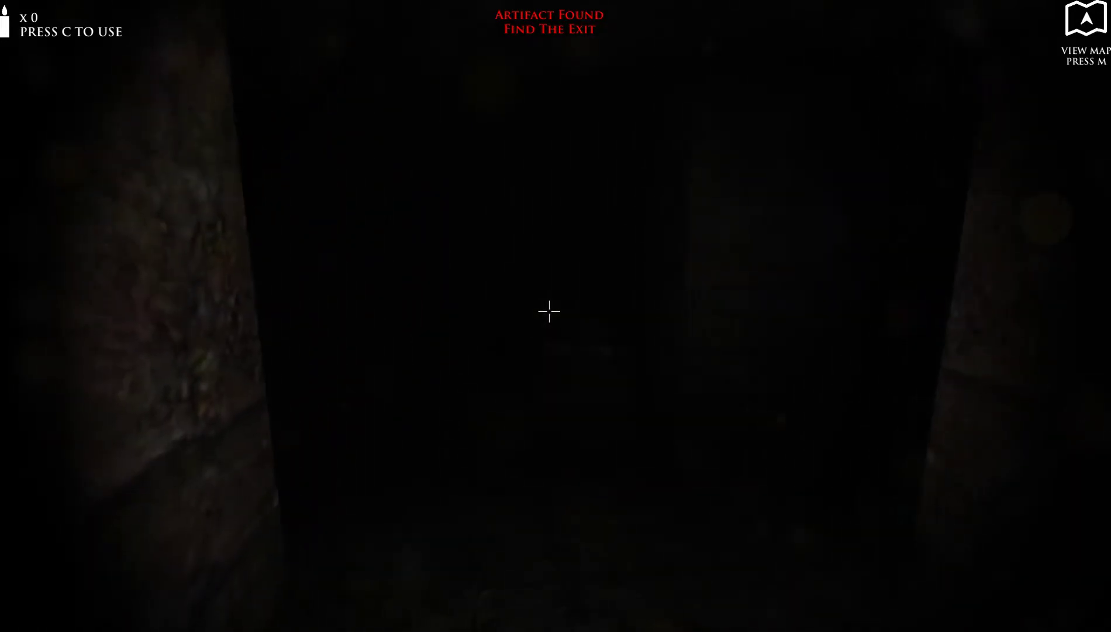
pyautogui.press('m')
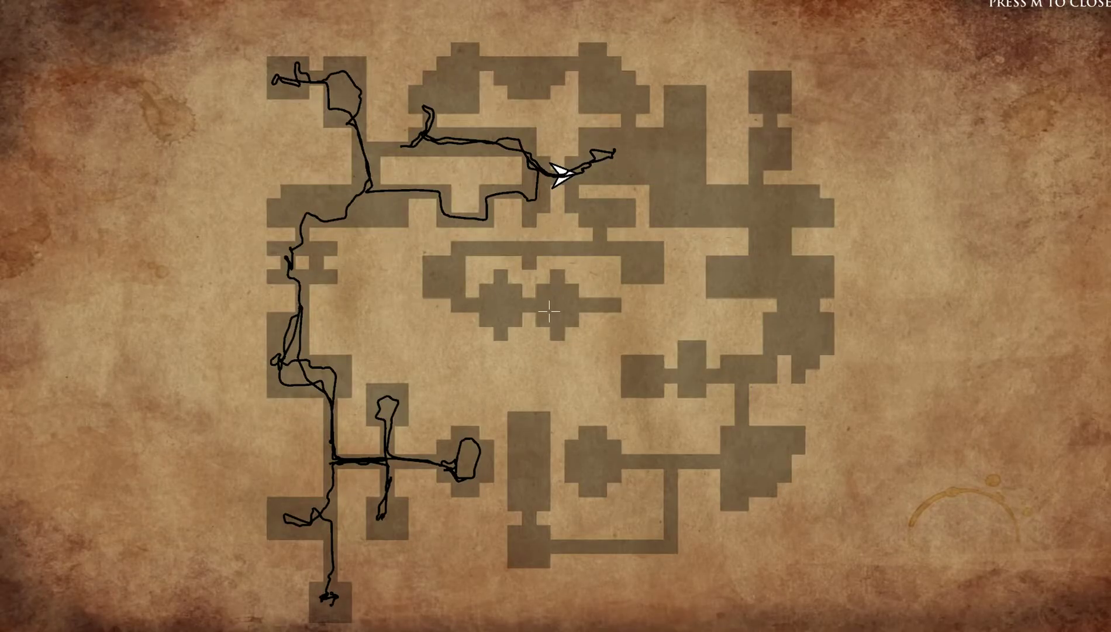
pyautogui.press('m')
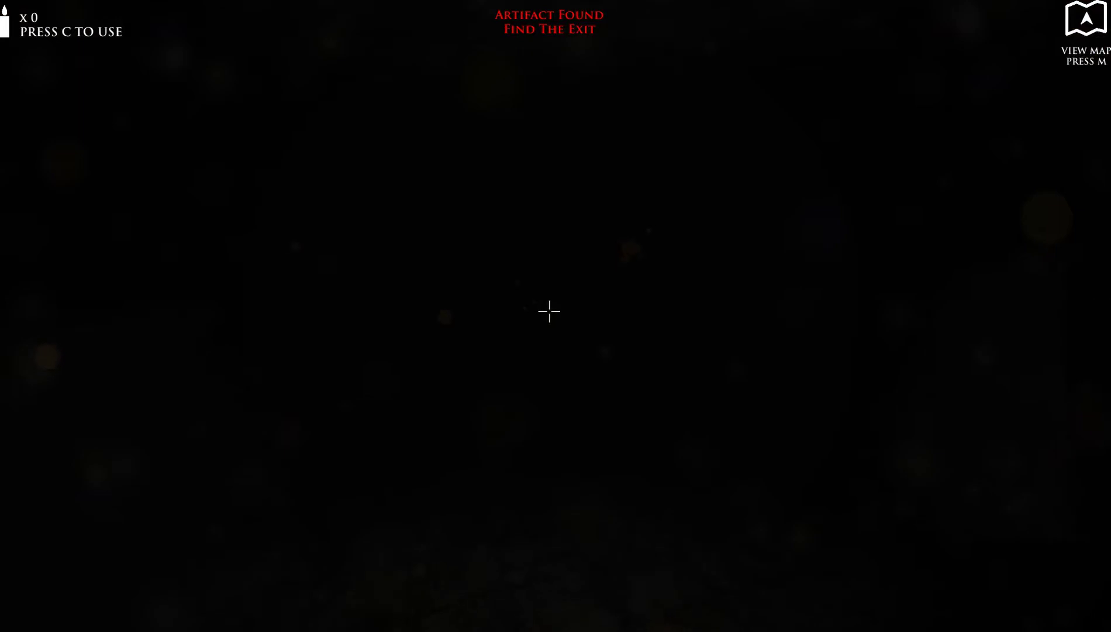
pyautogui.press('w')
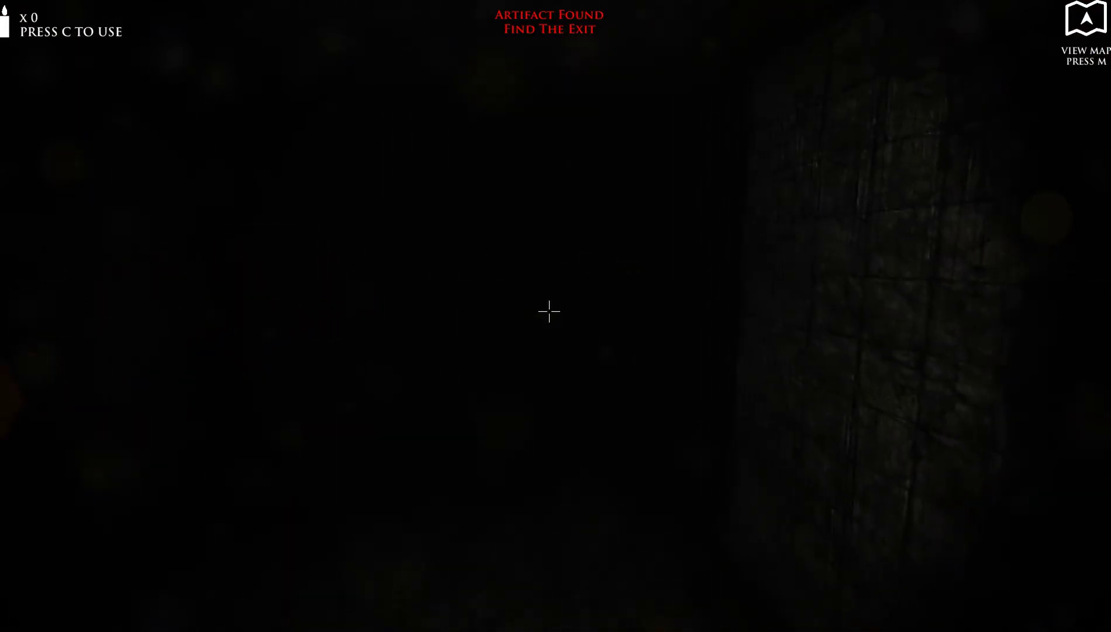
pyautogui.press('w')
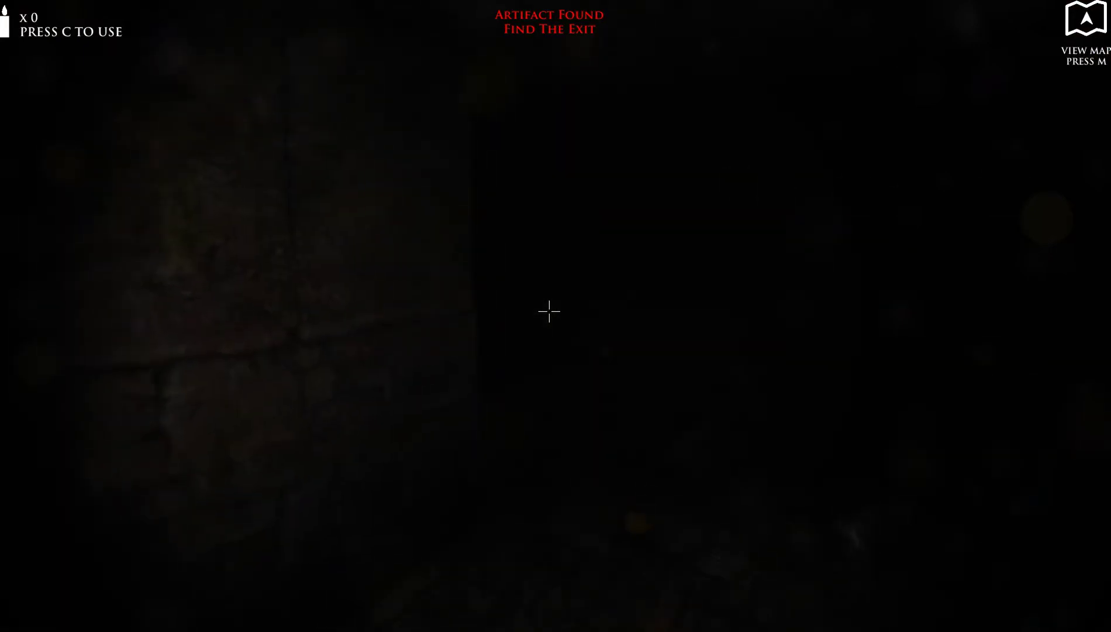
# Step: Recheck the map three times while walking east, then approach the lit candle shelf
pyautogui.press('m')
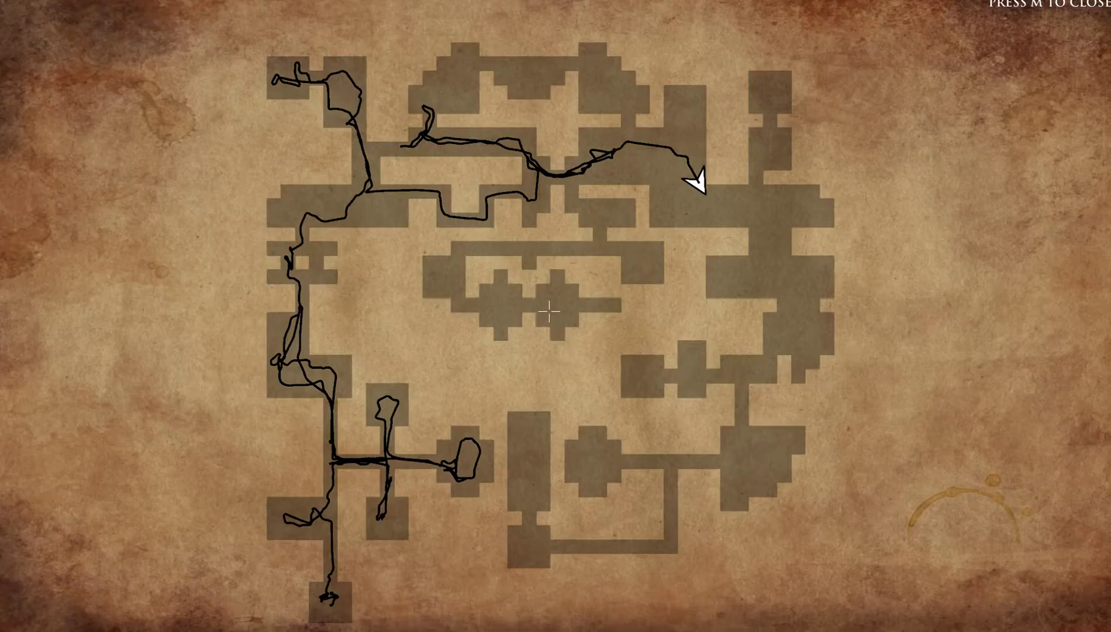
pyautogui.press('m')
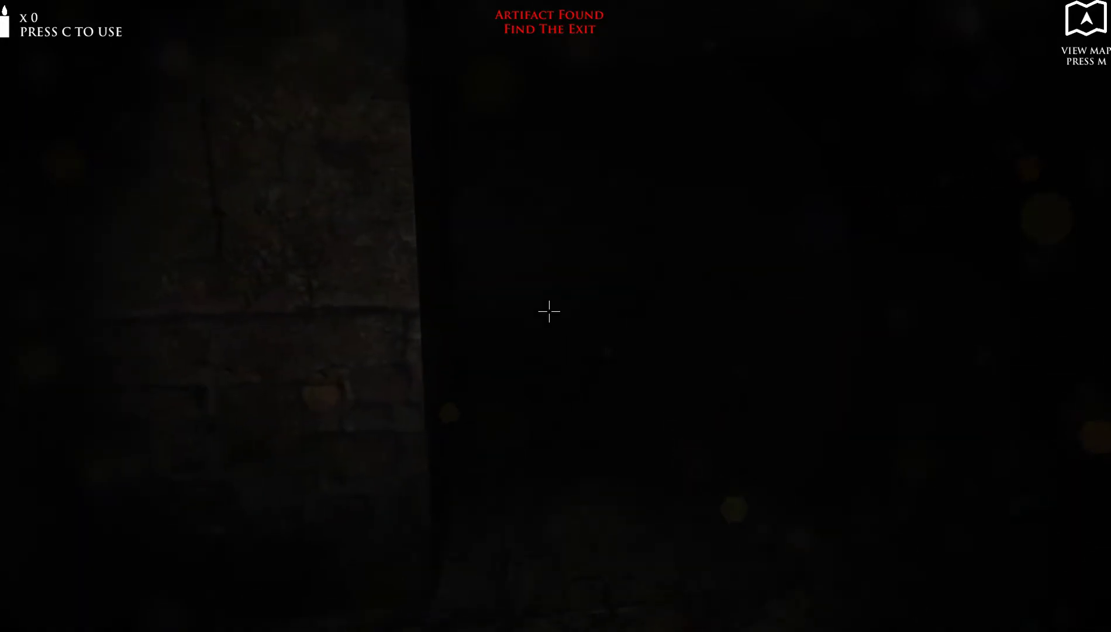
pyautogui.press('m')
pyautogui.press('m')
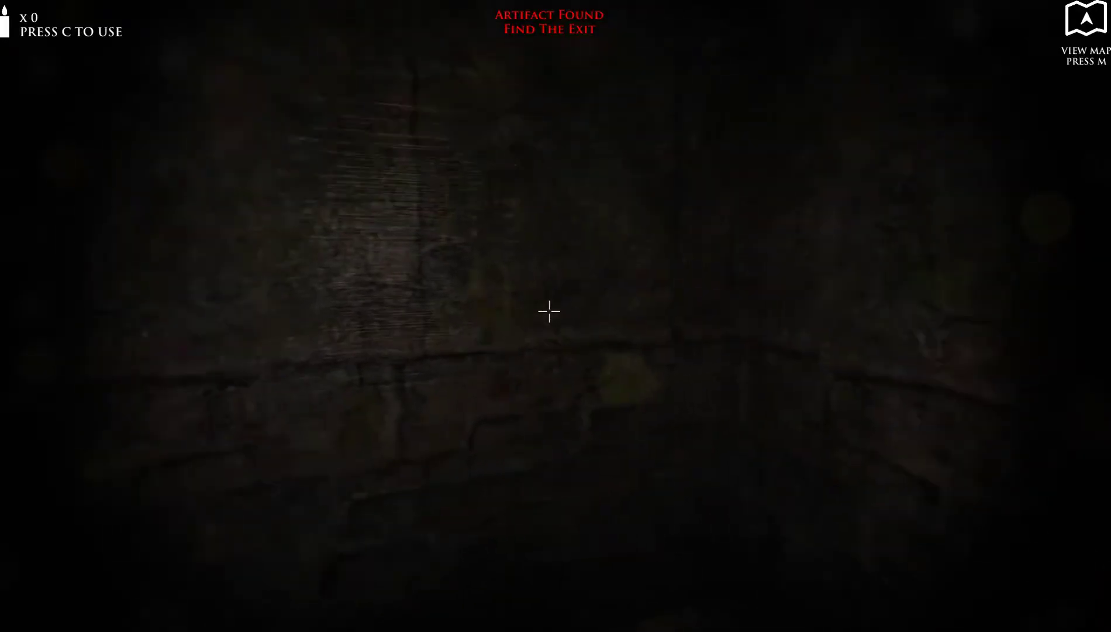
pyautogui.press('m')
pyautogui.press('m')
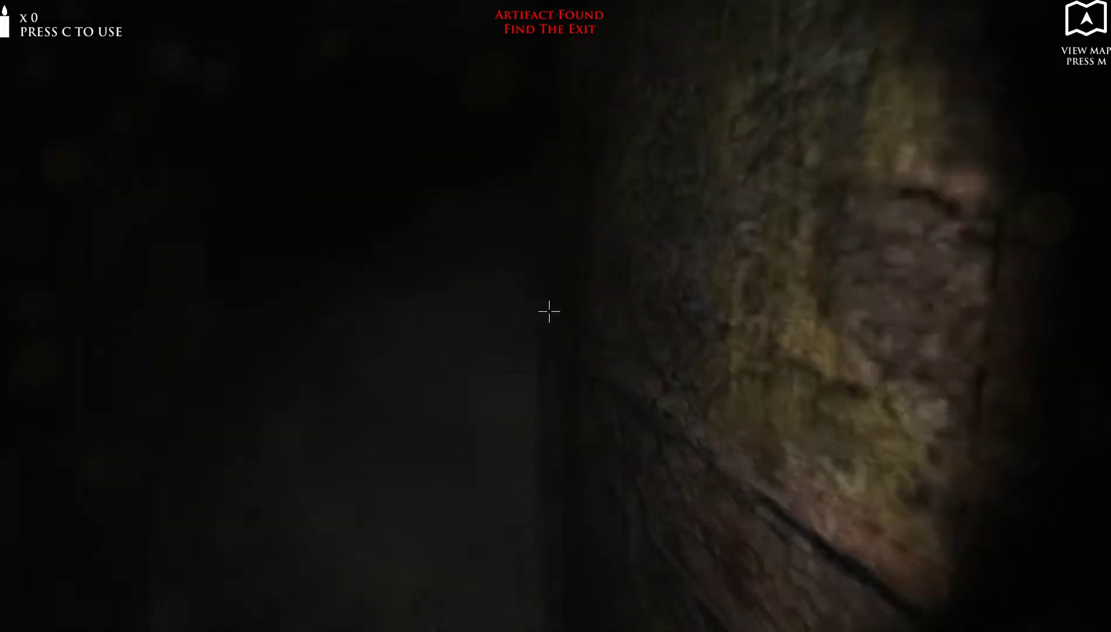
pyautogui.press('m')
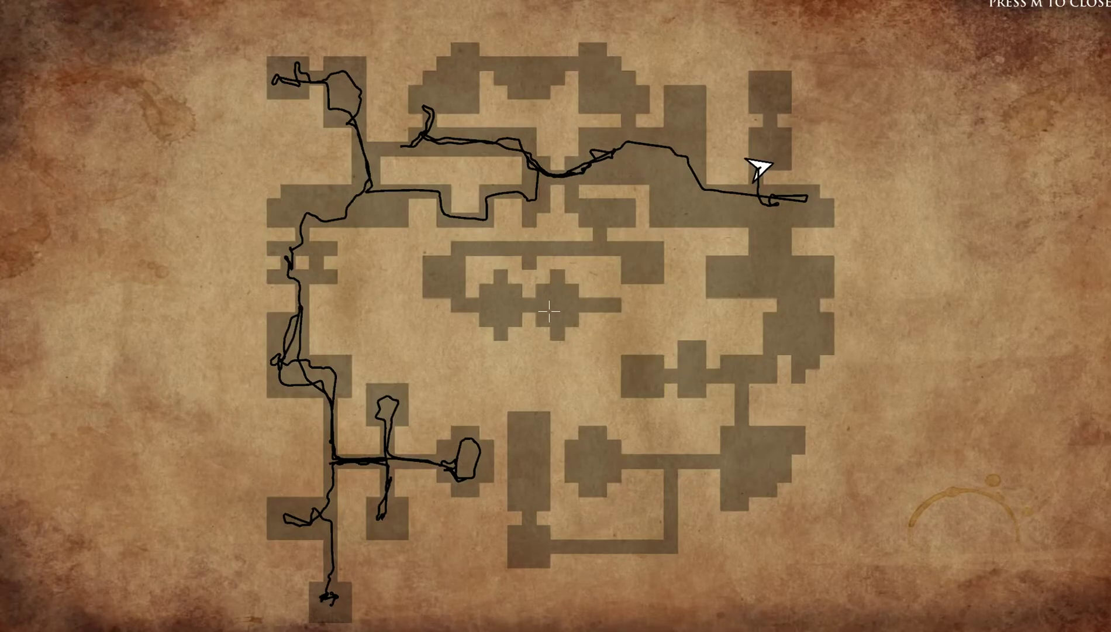
pyautogui.press('m')
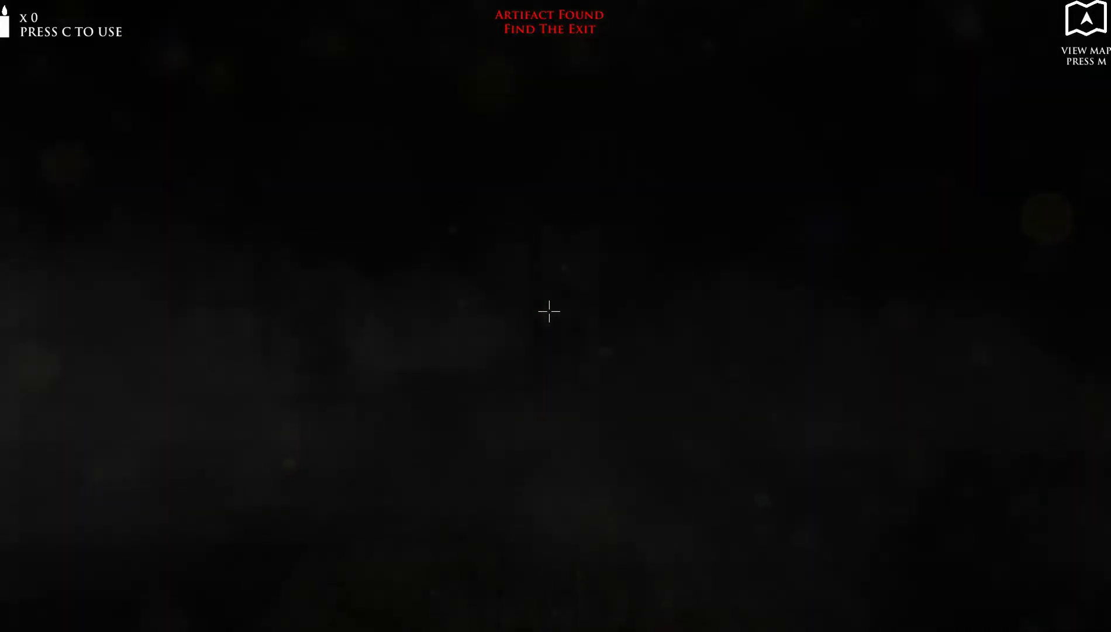
pyautogui.press('w')
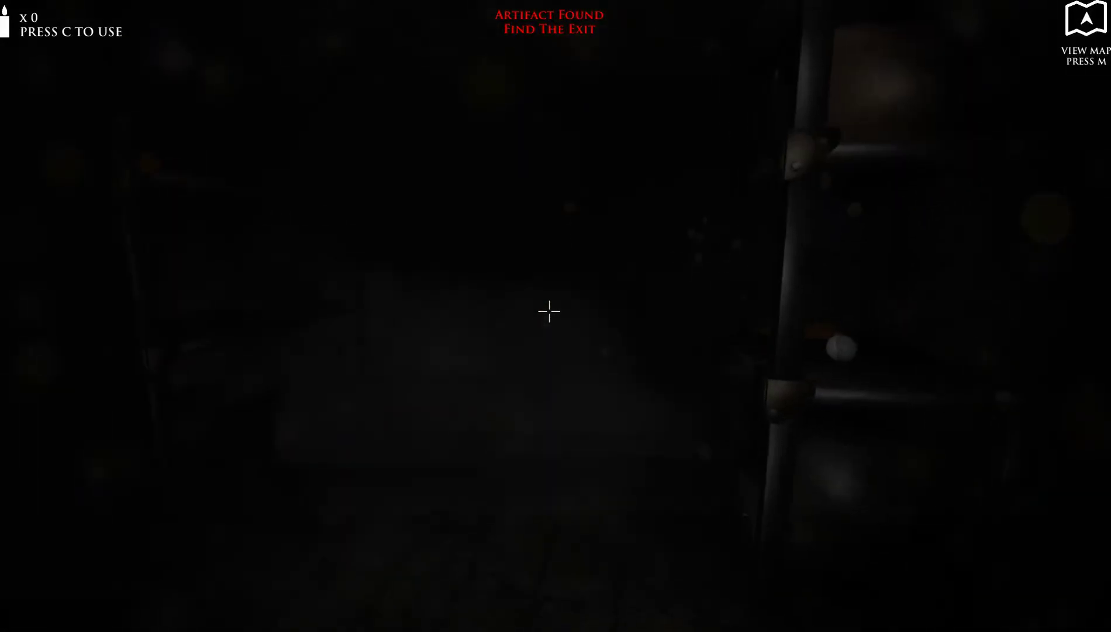
# Step: Take the candle, light it, and walk to the ladder beneath the bright hatch
pyautogui.click(549, 311)
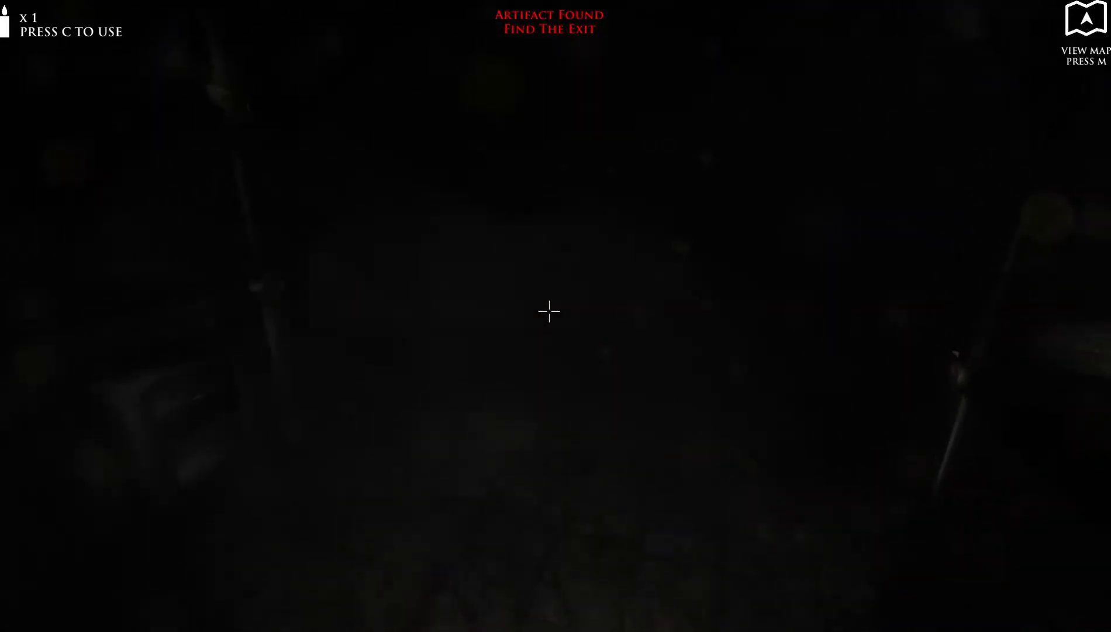
pyautogui.press('c')
pyautogui.press('w')
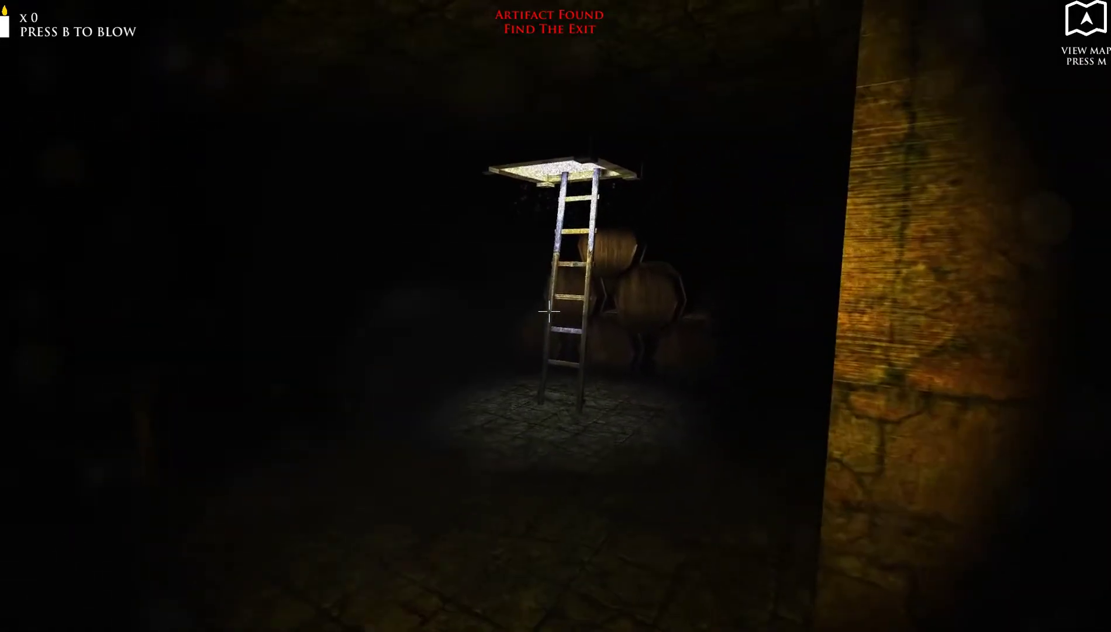
pyautogui.press('w')
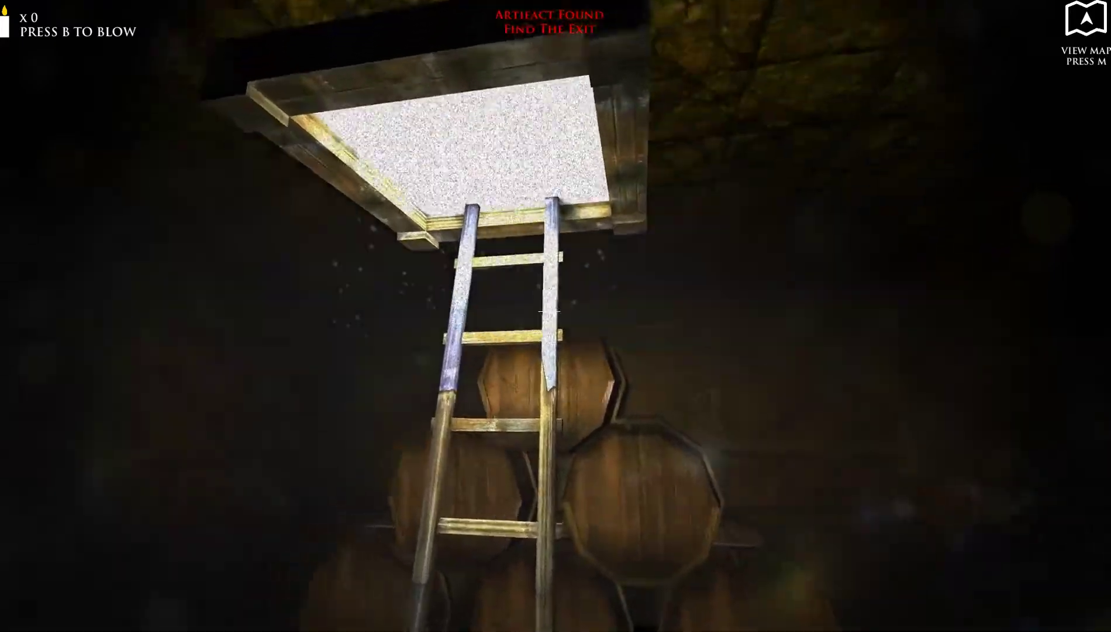